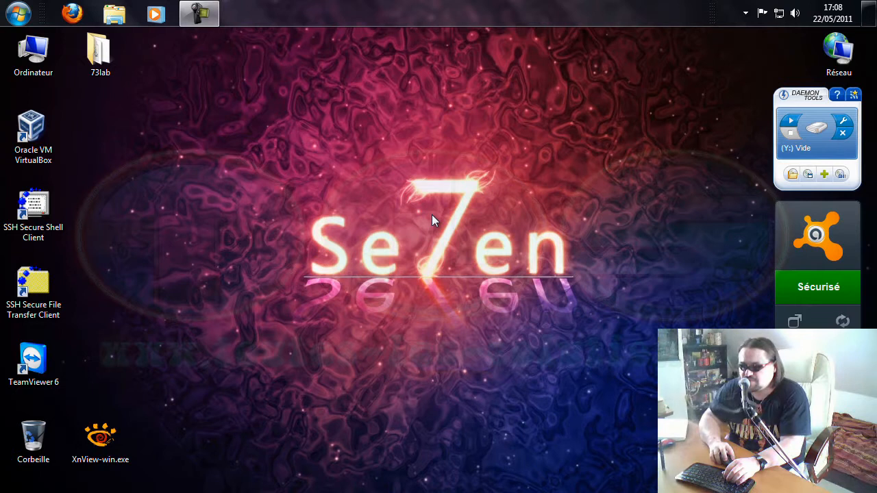
- Start the XnView-win.exe installer from the desktop, allow it to run, and accept the license agreement
double_click(100, 441)
left_click(477, 274)
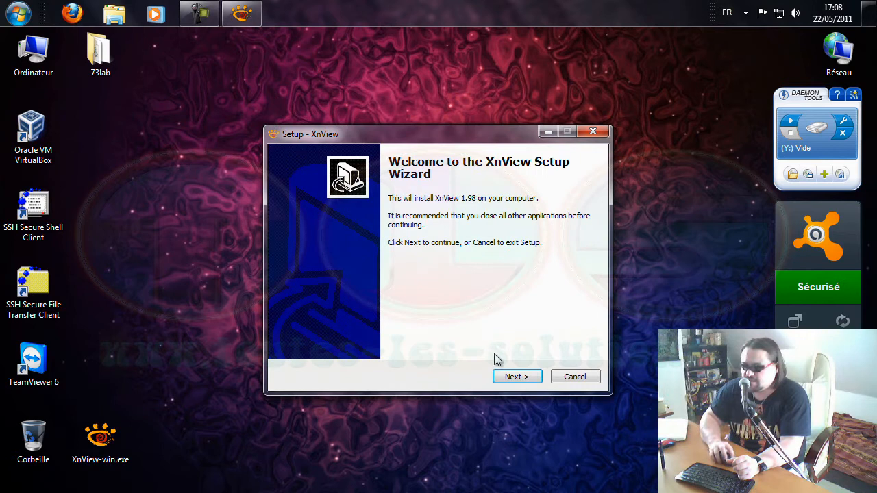
left_click(513, 378)
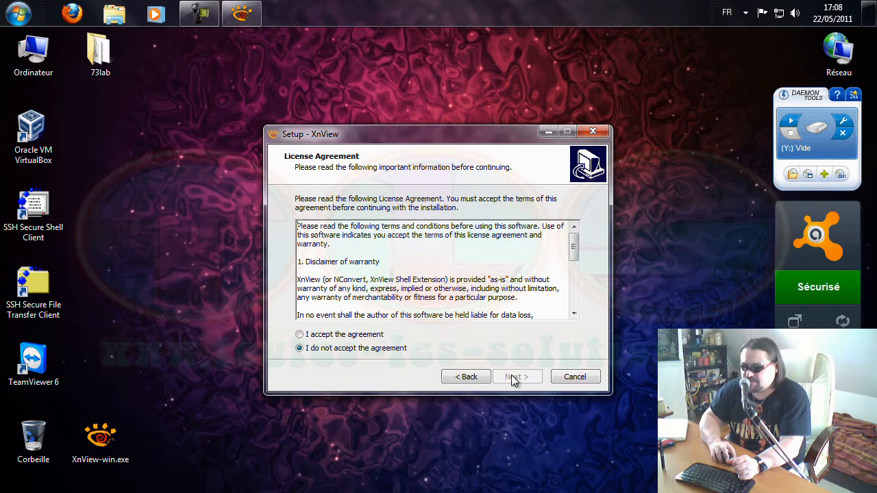
key("alt+a")
left_click(514, 378)
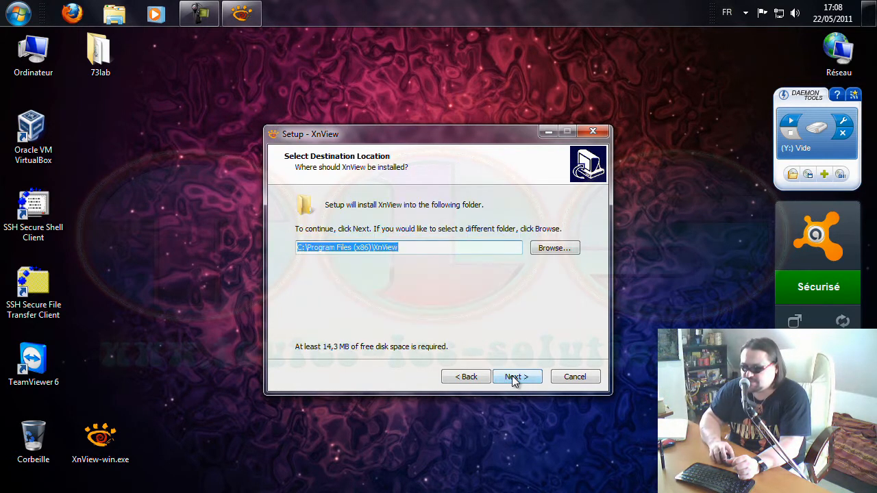
- Install XnView in the default folder with the full installation and both the desktop and Quick Launch icons, and finish the setup
left_click(513, 378)
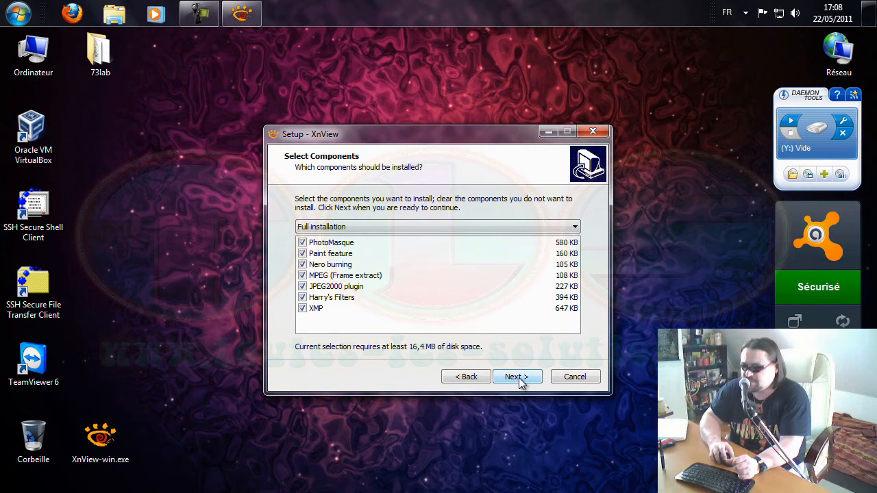
left_click(515, 378)
left_click(515, 378)
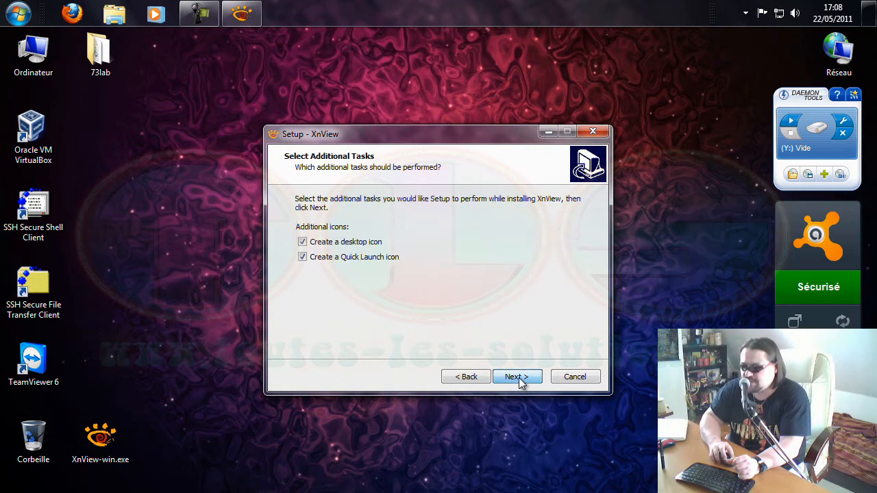
left_click(518, 378)
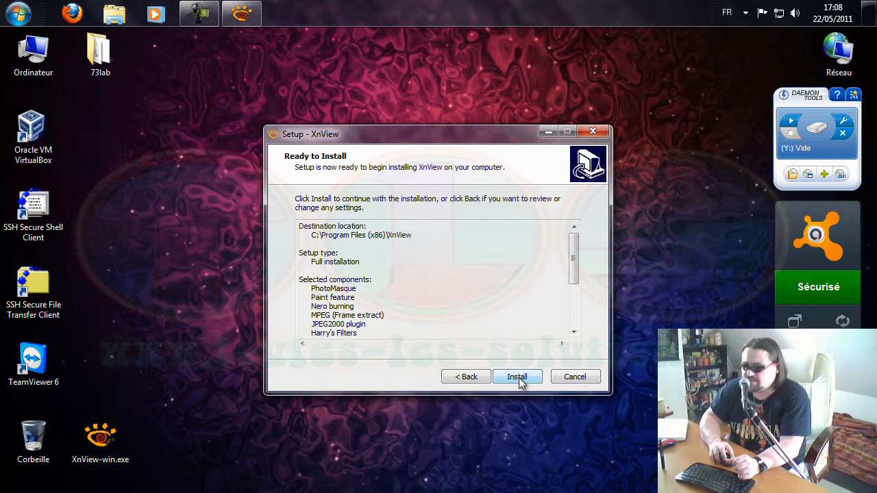
left_click(518, 377)
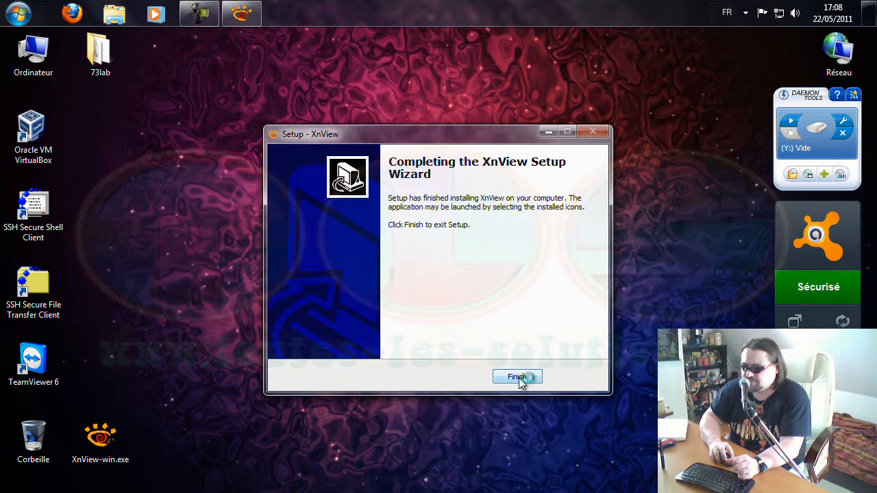
left_click(519, 376)
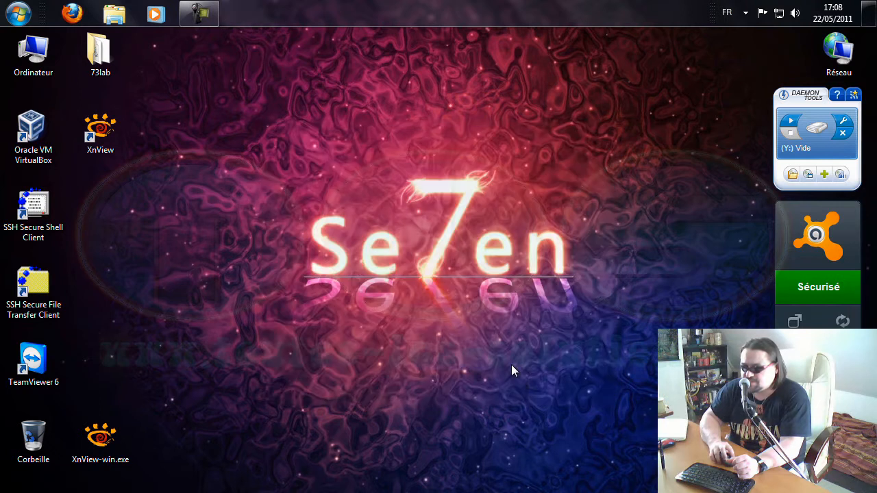
- Move the XnView-win.exe installer to the Recycle Bin and empty the bin to delete it permanently
left_click_drag(98, 442, 44, 450)
right_click(21, 437)
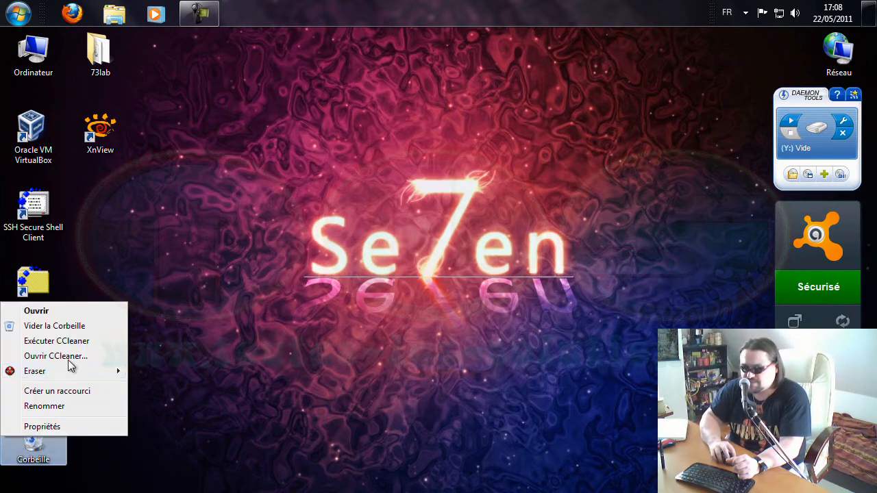
left_click(85, 325)
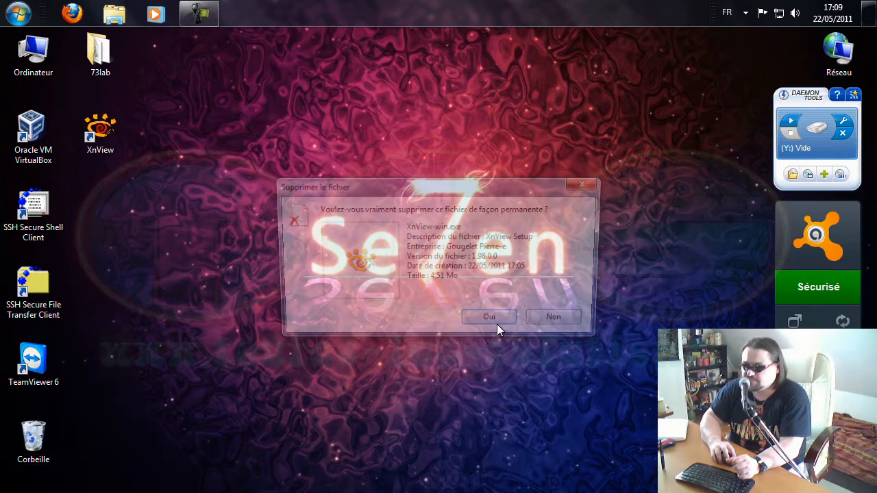
left_click(497, 324)
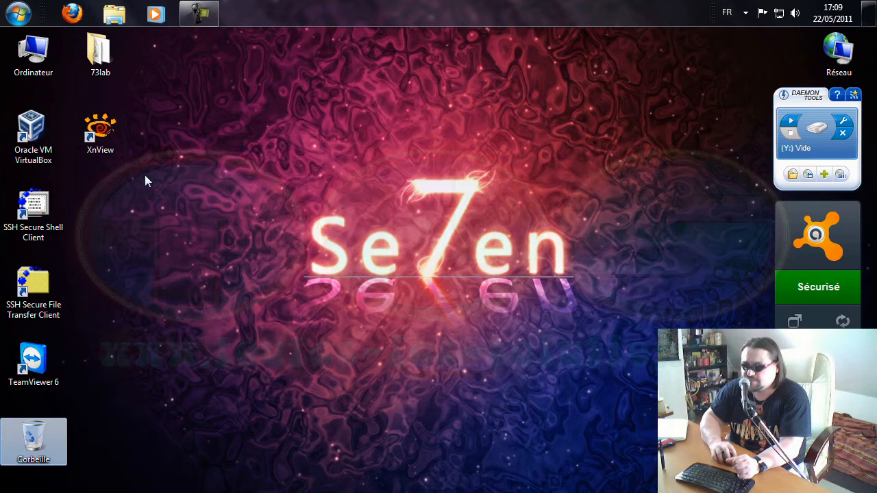
- Launch the newly installed XnView from its desktop shortcut
left_click(97, 136)
double_click(97, 136)
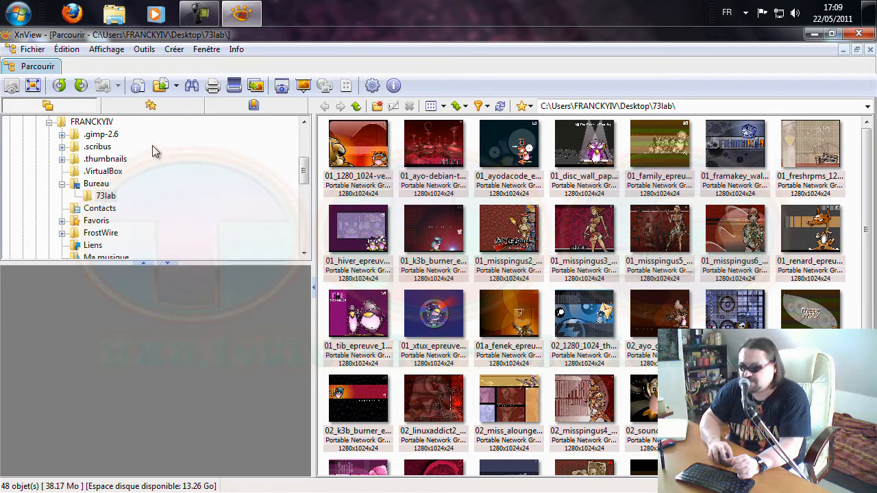
- Examine the full list of file types XnView can open in the image opening dialog, and cancel the dialog
left_click(32, 50)
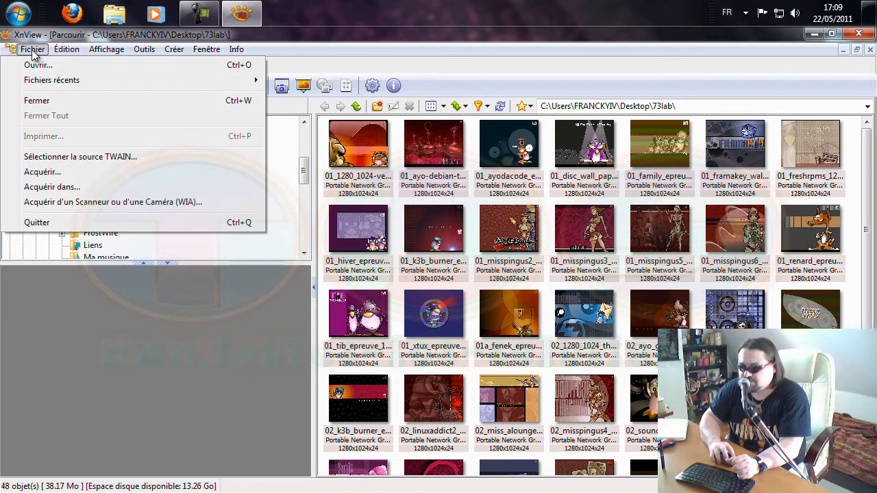
left_click(39, 66)
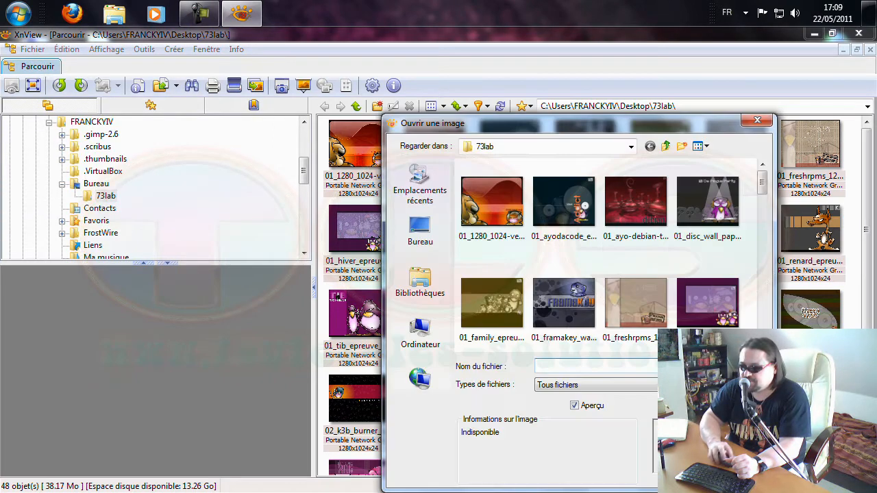
left_click_drag(602, 121, 393, 58)
left_click(461, 323)
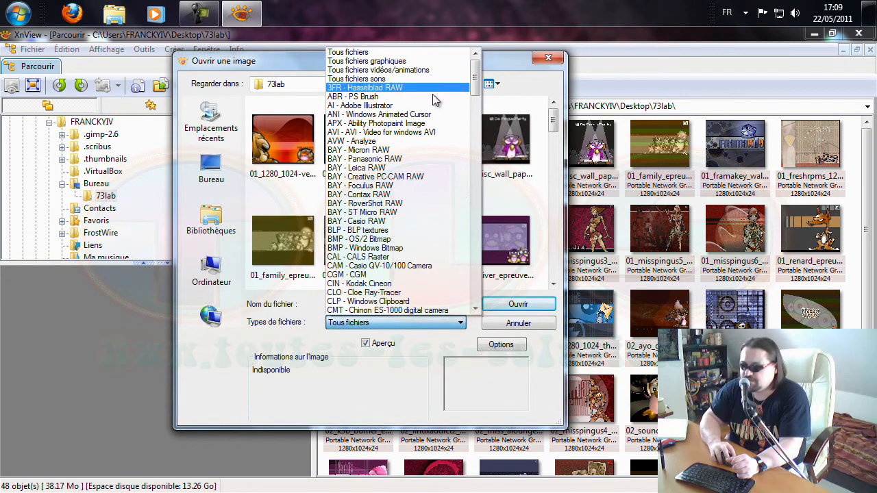
scroll(417, 159, "down", 3)
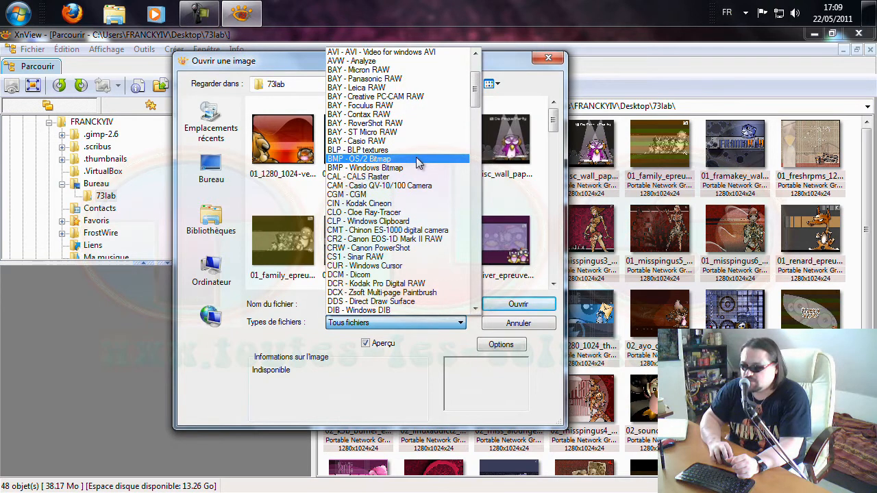
scroll(416, 159, "down", 1)
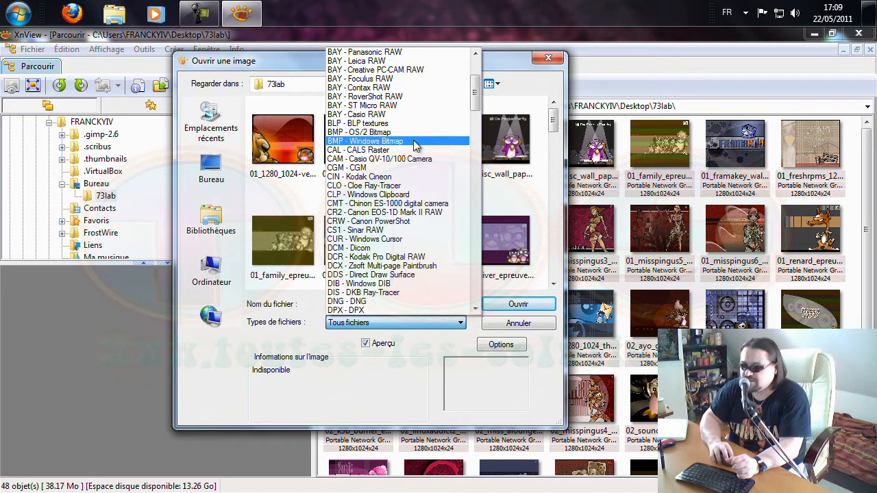
scroll(419, 190, "down", 2)
scroll(419, 191, "down", 6)
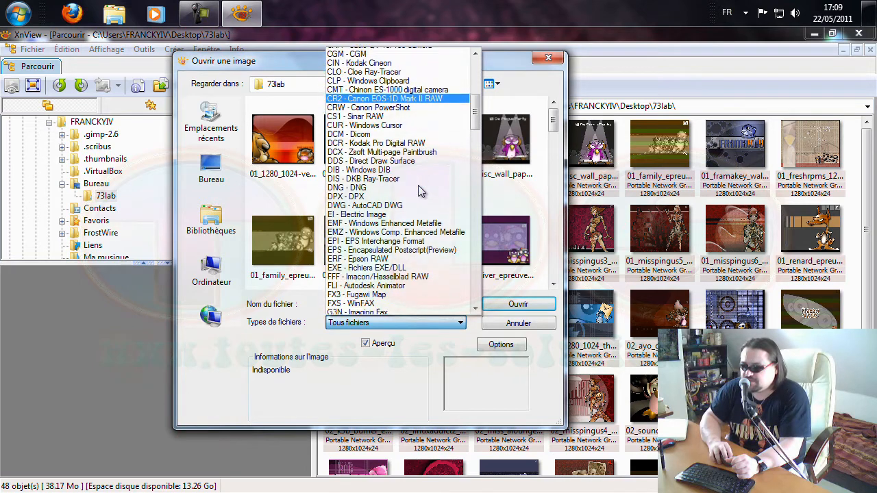
scroll(420, 190, "down", 6)
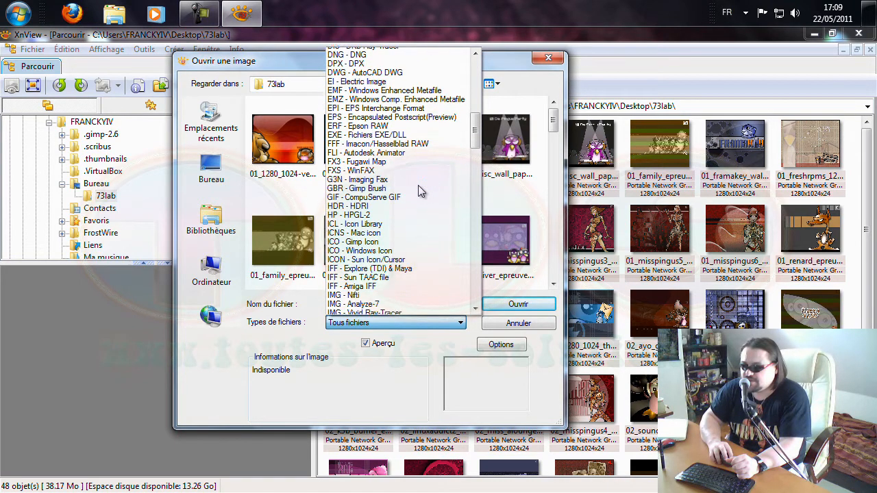
scroll(419, 191, "down", 1)
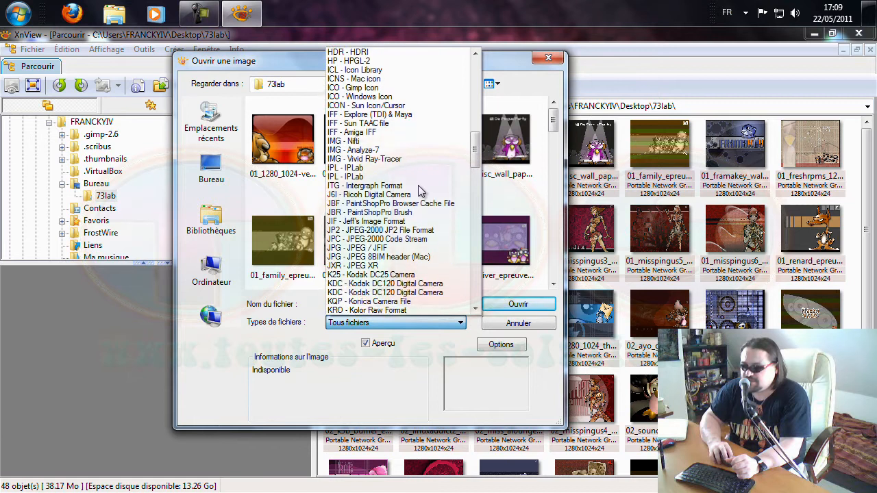
scroll(404, 240, "down", 6)
scroll(408, 255, "down", 4)
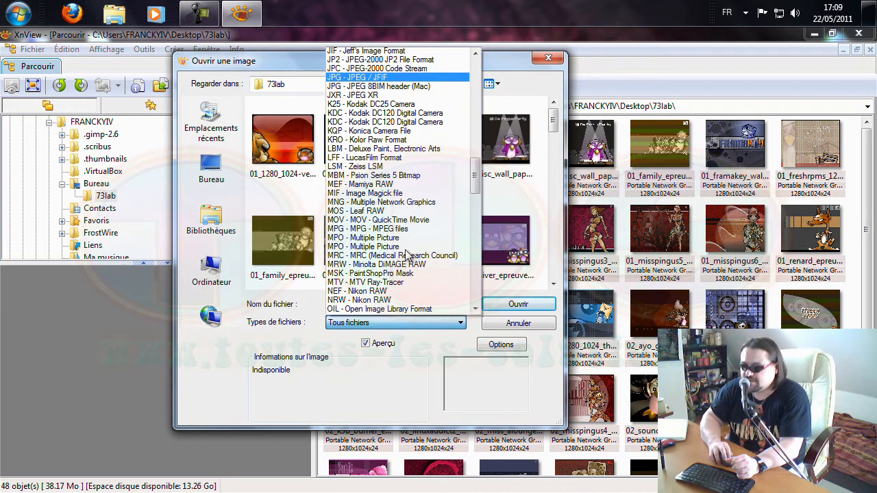
scroll(406, 255, "down", 3)
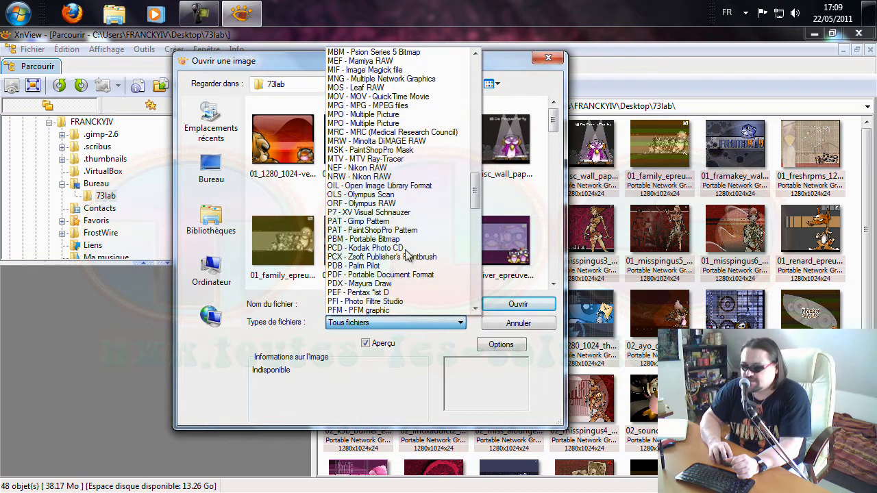
scroll(406, 255, "down", 6)
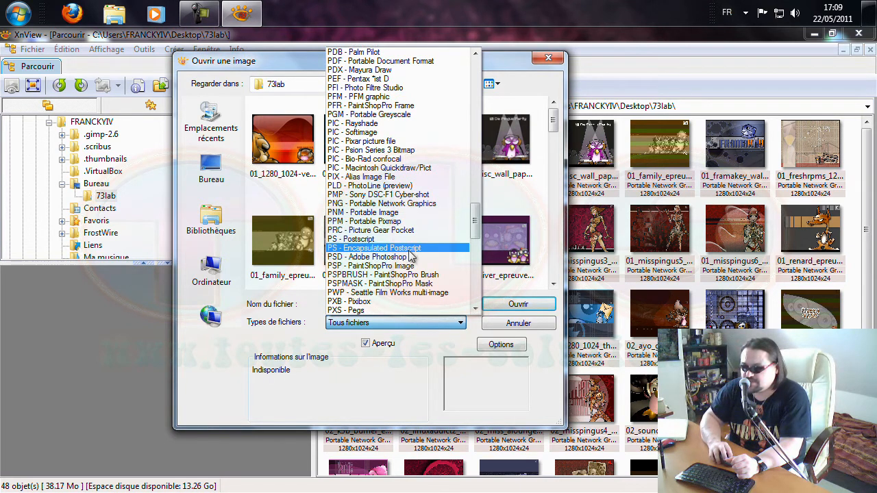
scroll(411, 250, "down", 5)
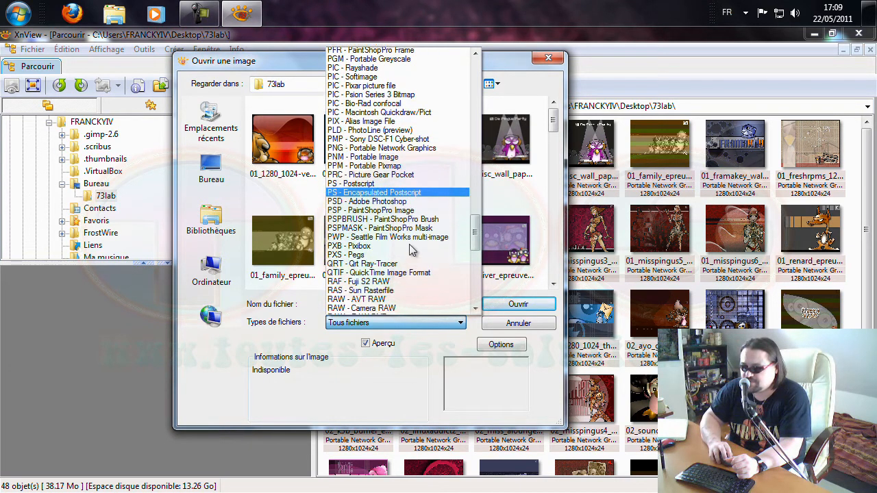
scroll(410, 250, "down", 13)
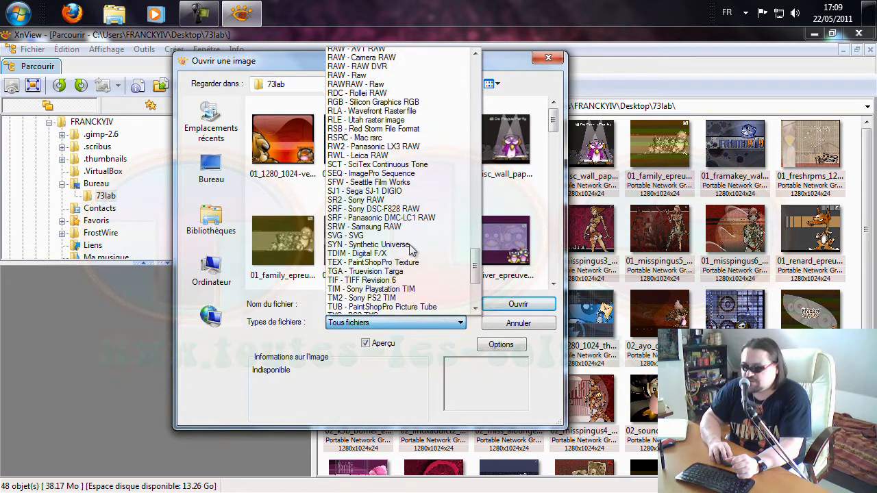
left_click(512, 326)
left_click(514, 328)
- Open the 01_1280_1024-vectocompo.png image from the thumbnails of the 73lab folder
left_click(379, 150)
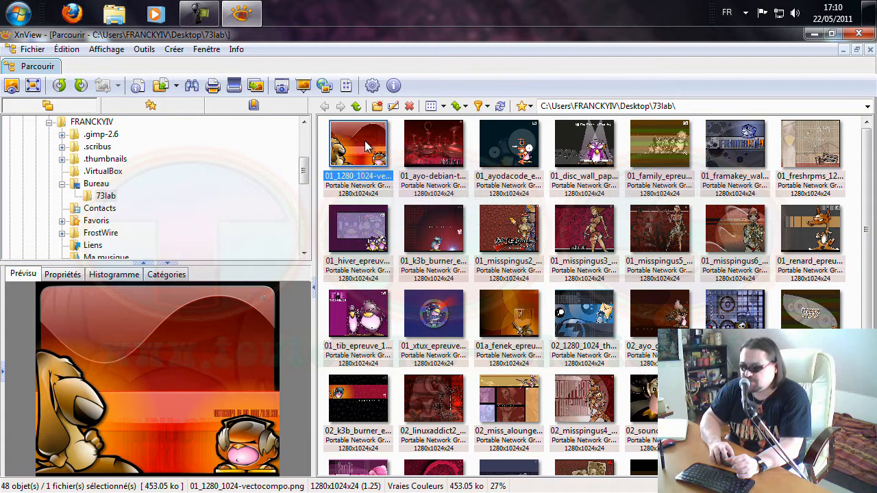
double_click(349, 145)
- Examine the file formats available for saving the open image under another type, cancel without saving, and close the image
left_click(39, 55)
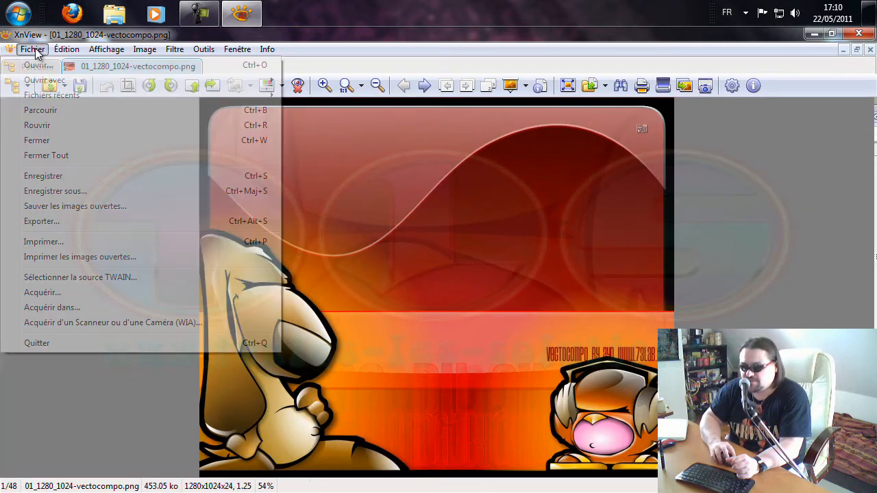
left_click(68, 196)
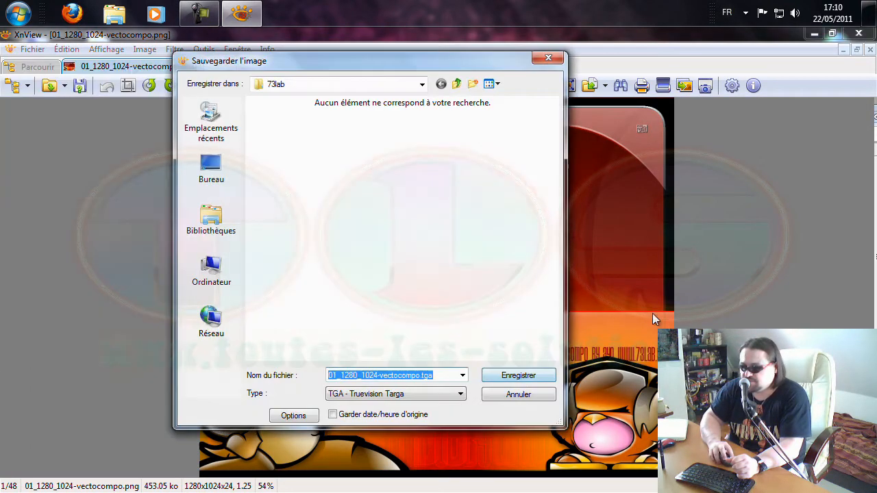
left_click_drag(380, 56, 338, 48)
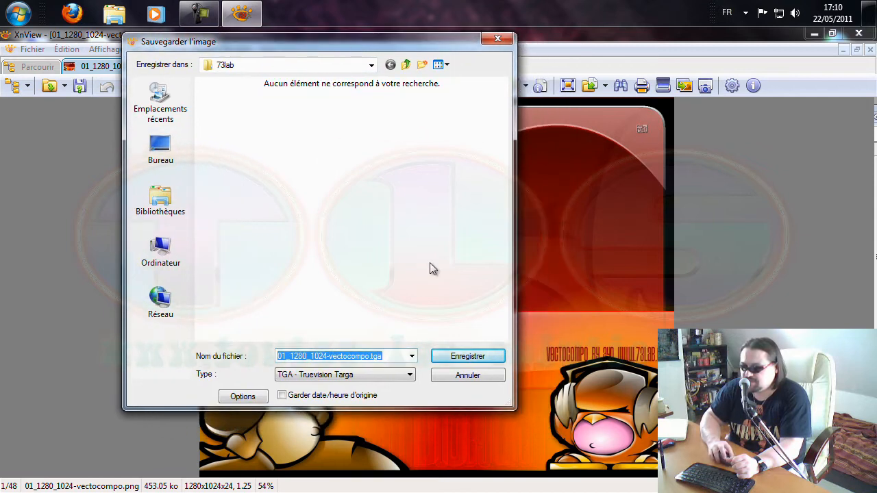
left_click(410, 376)
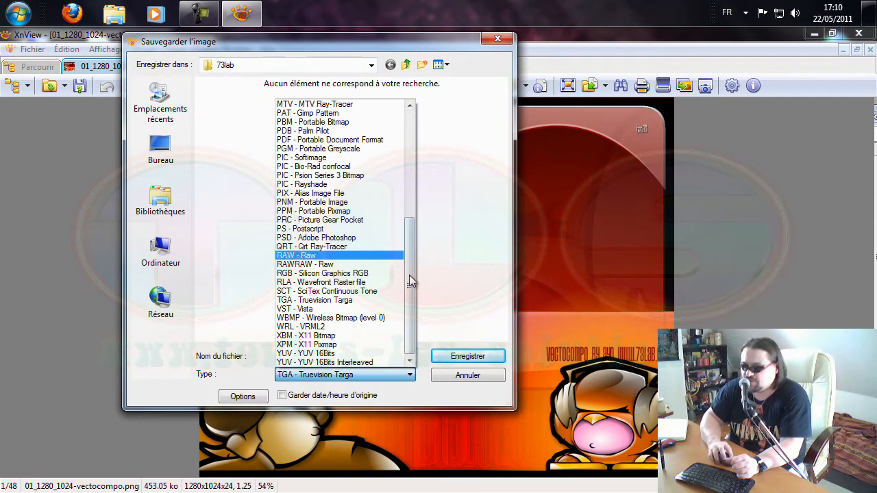
left_click_drag(409, 262, 411, 150)
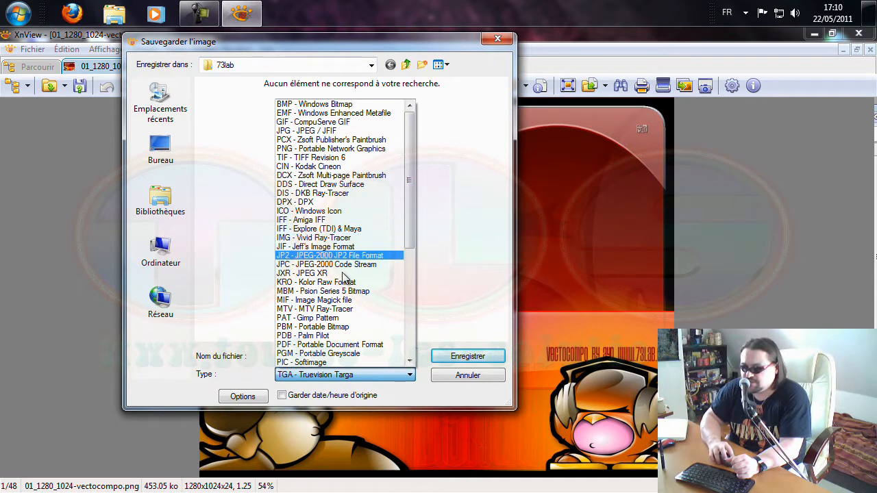
scroll(349, 285, "down", 1)
scroll(349, 284, "down", 7)
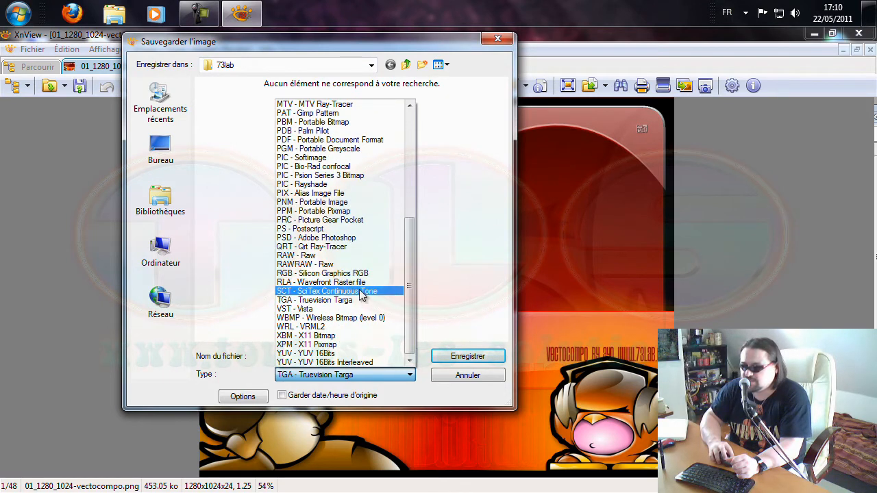
left_click(473, 377)
left_click(472, 377)
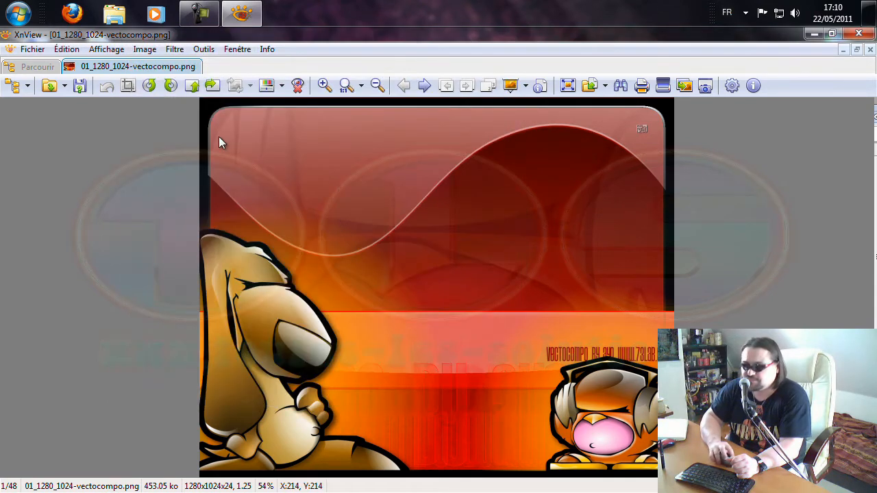
middle_click(124, 66)
- Examine the browser's file, editing and display commands, including the layout and thumbnail size options
left_click(35, 51)
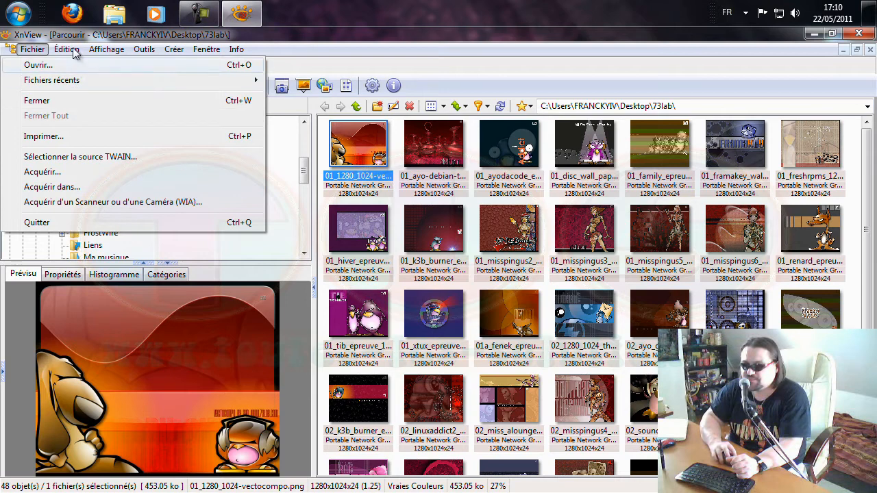
mouse_move(74, 51)
mouse_move(111, 53)
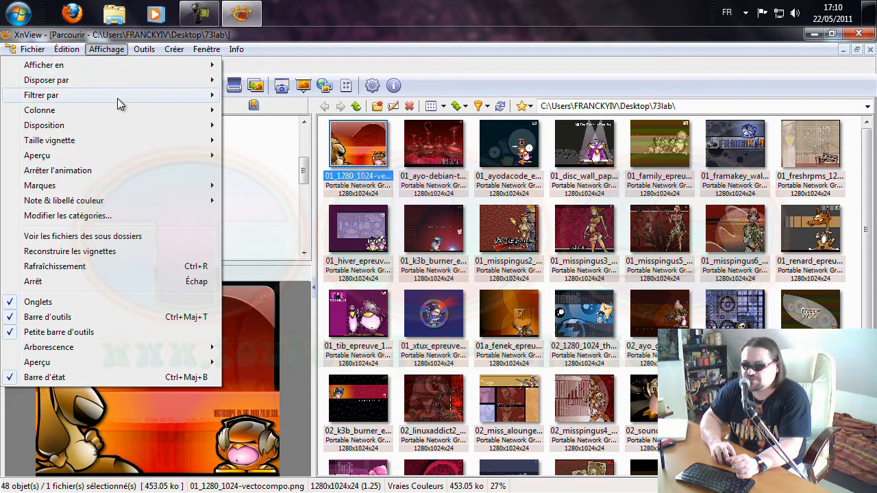
mouse_move(117, 98)
mouse_move(114, 127)
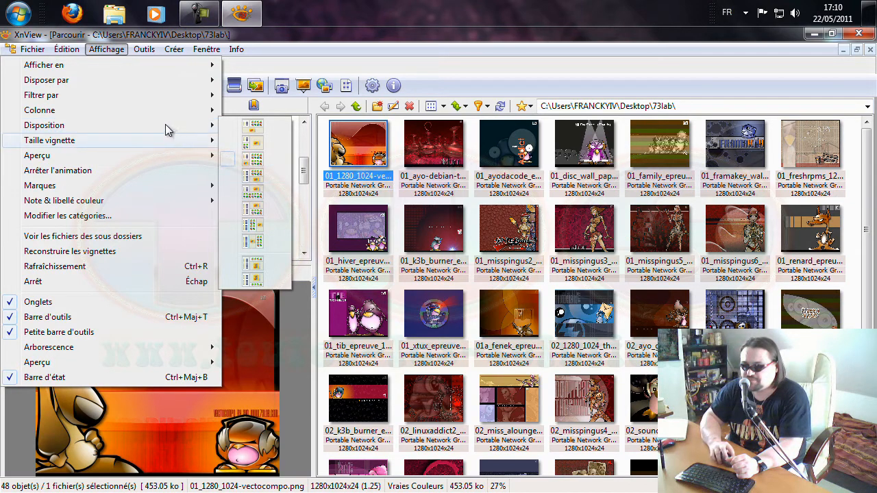
mouse_move(125, 148)
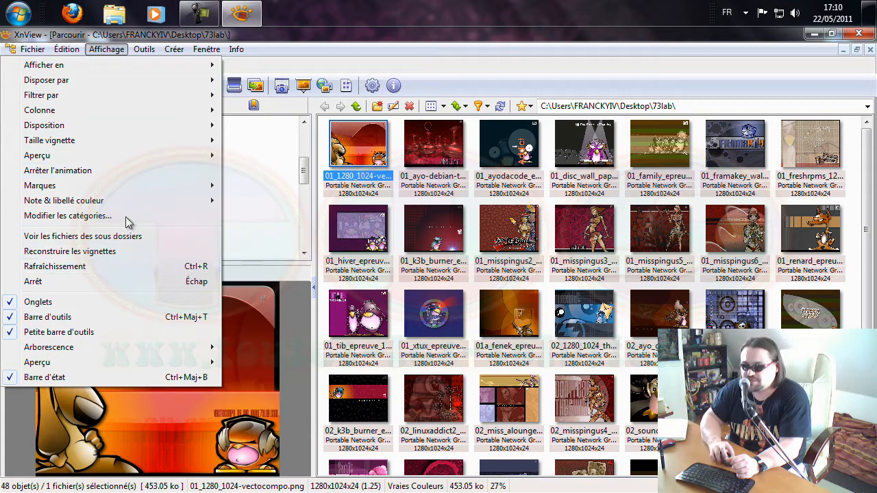
- Examine the screen capture settings and cancel without capturing
mouse_move(144, 52)
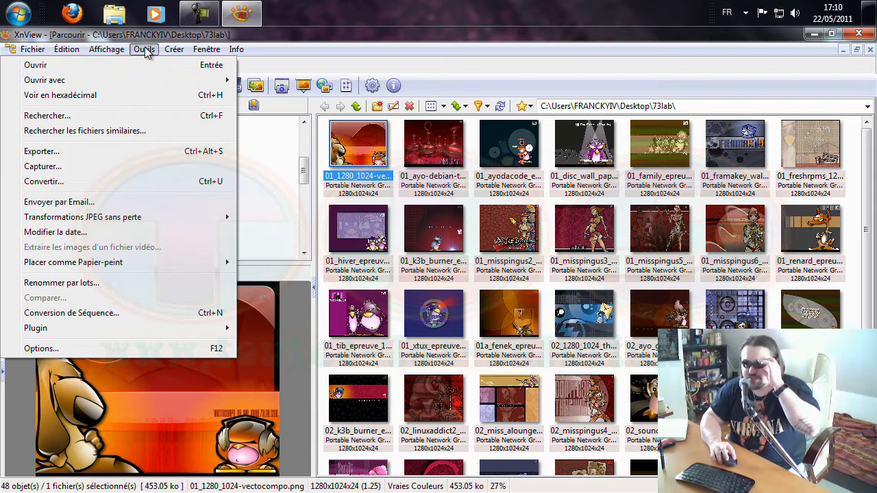
left_click(132, 168)
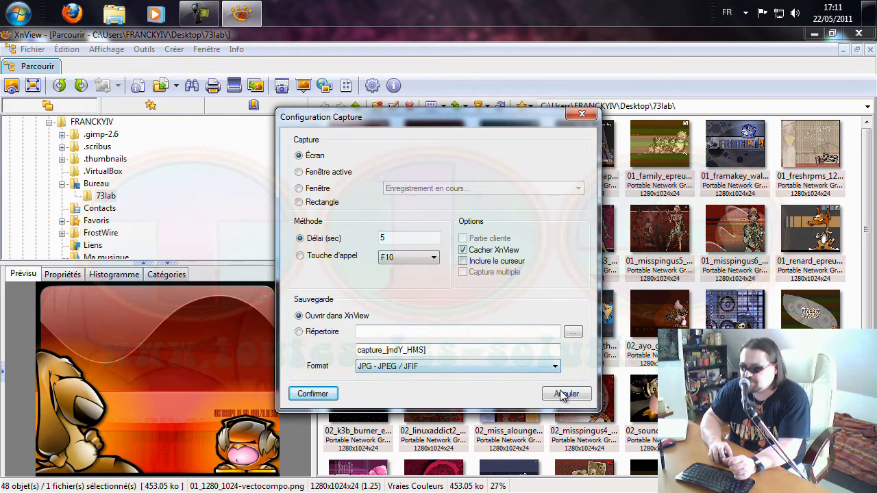
left_click(567, 394)
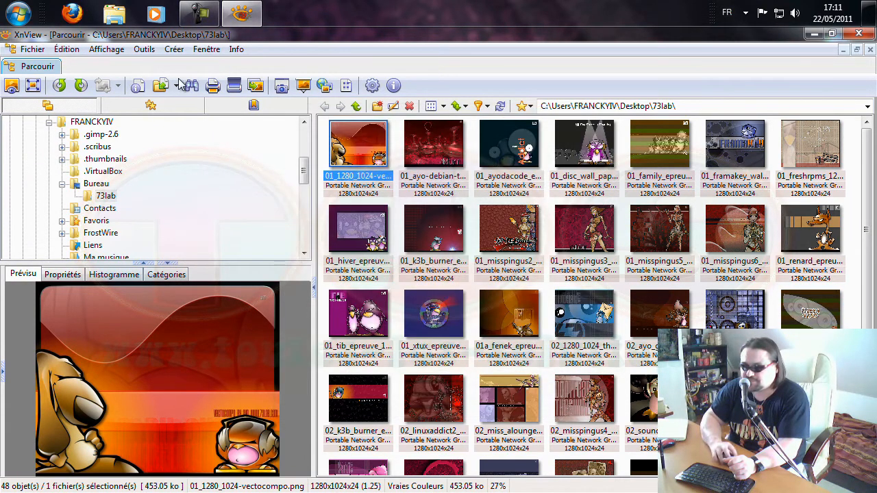
- Examine the tools for e-mailing, lossless JPEG transformations, wallpaper placement and batch renaming
left_click(142, 49)
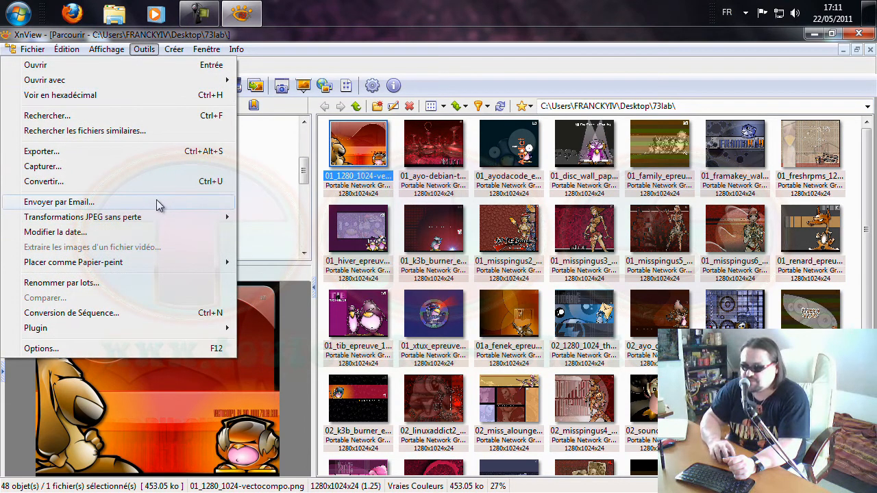
mouse_move(145, 219)
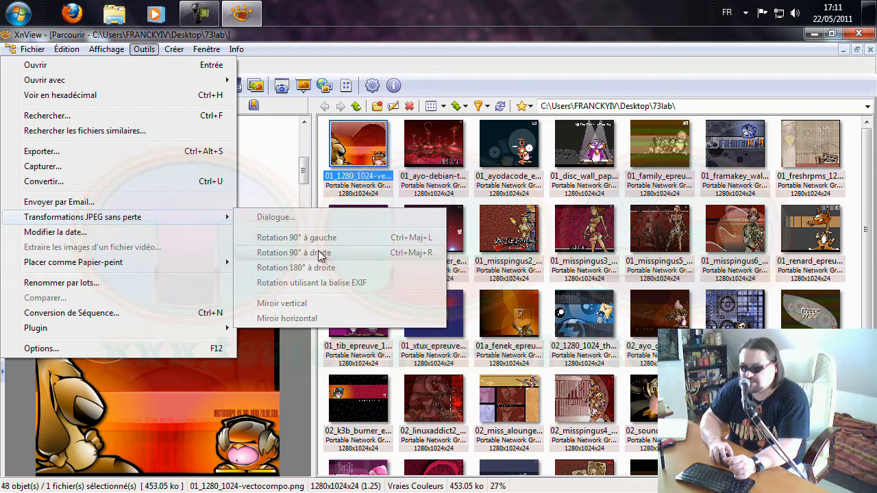
mouse_move(124, 268)
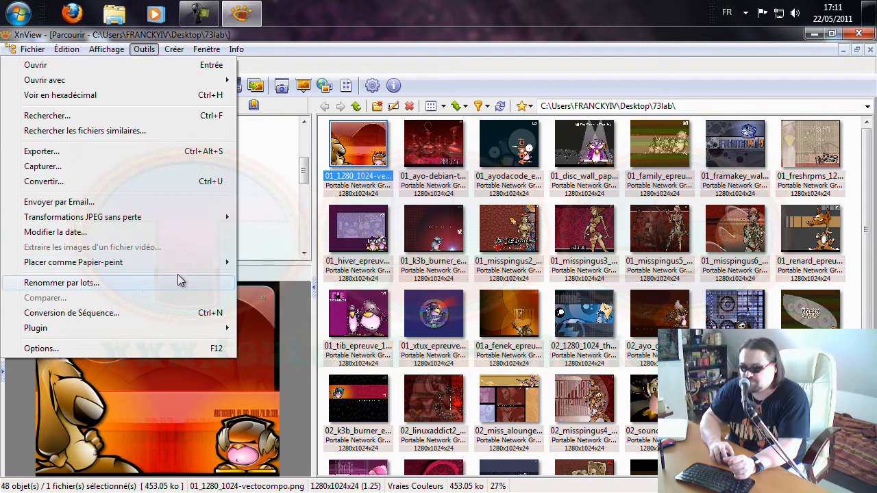
left_click(358, 156)
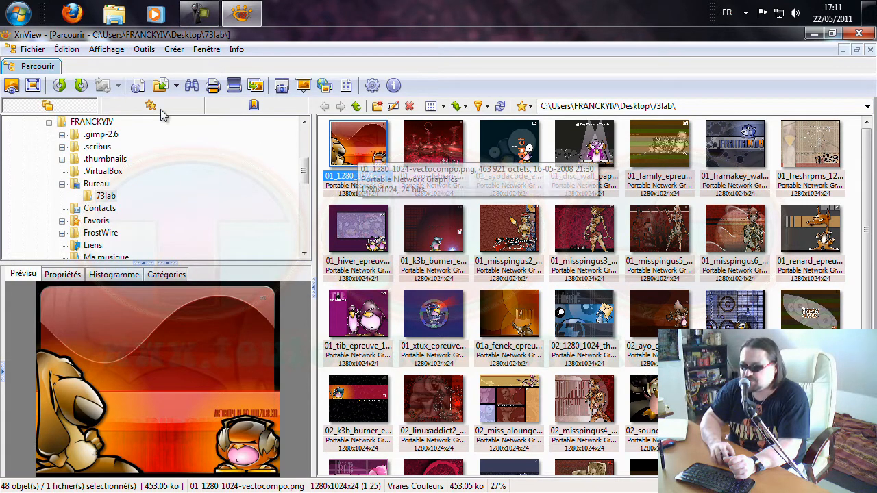
- Select all files in the 73lab folder except the last one, which is not an image
left_click(67, 49)
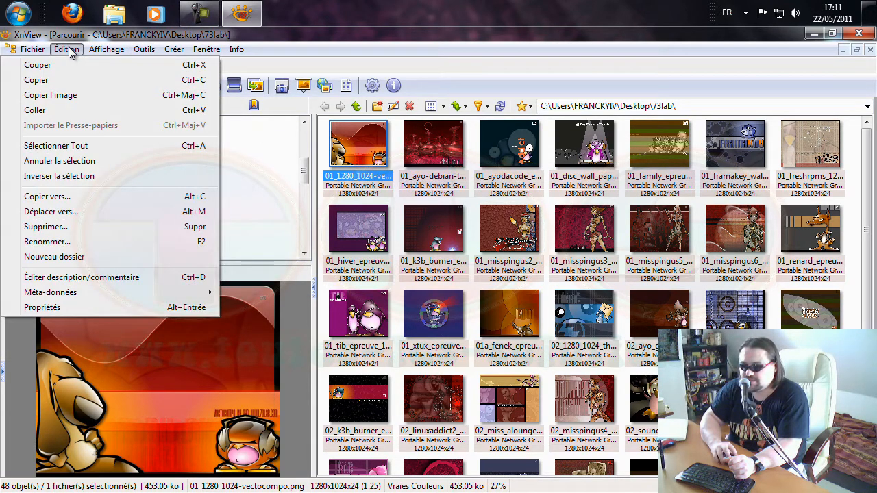
left_click(91, 146)
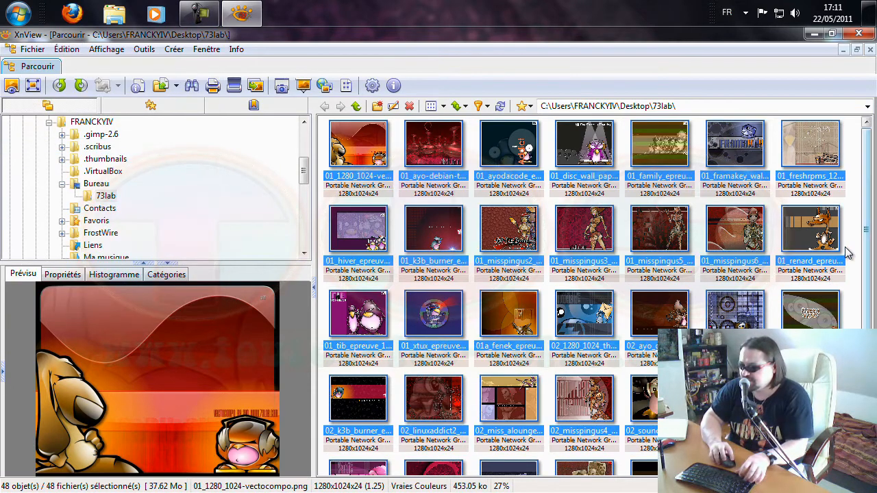
scroll(869, 286, "down", 3)
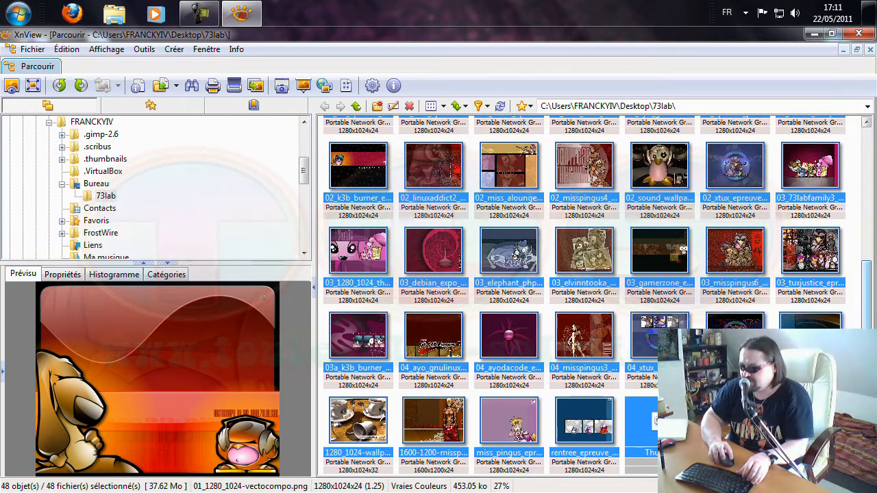
left_click(656, 425, "ctrl")
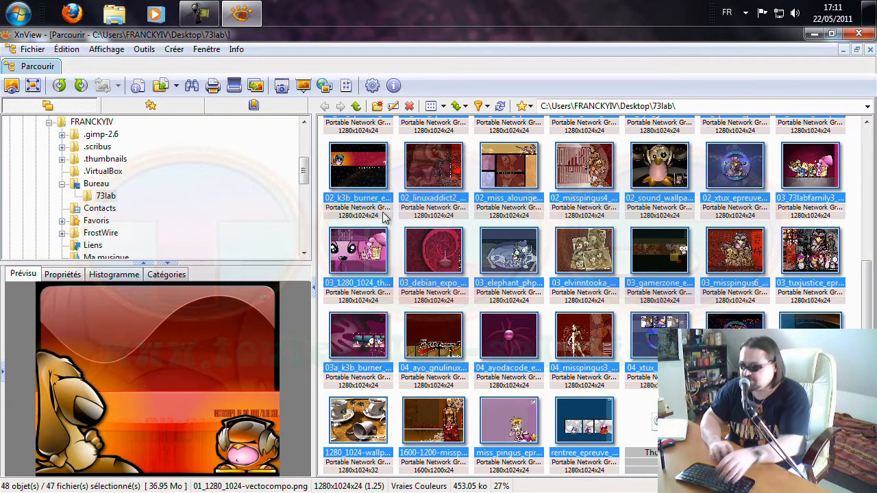
- Batch rename the selected images with the name template 73lab-##
left_click(145, 50)
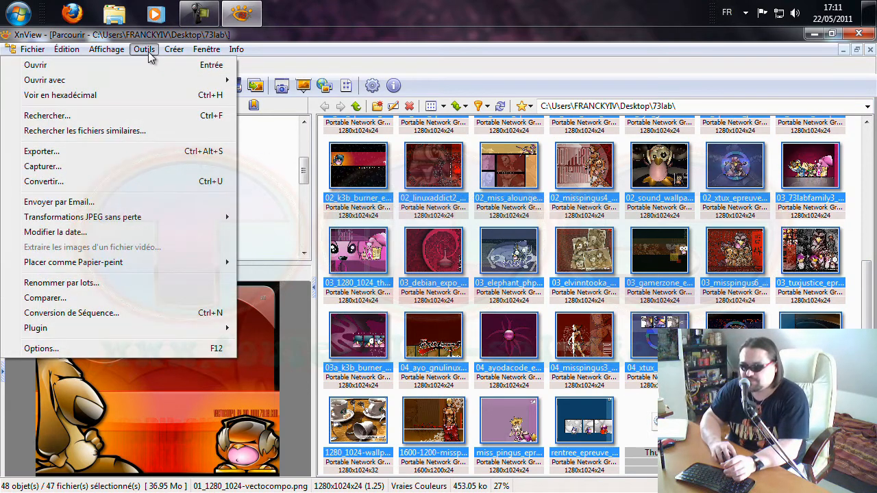
left_click(144, 283)
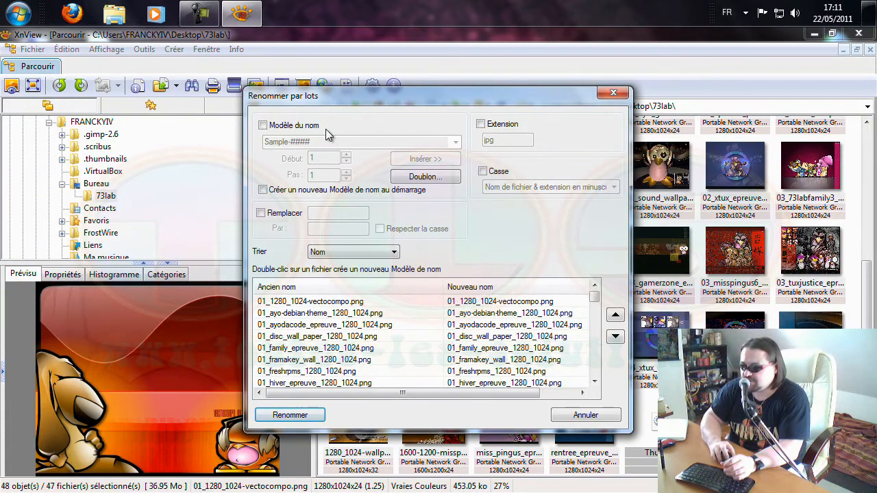
left_click(287, 126)
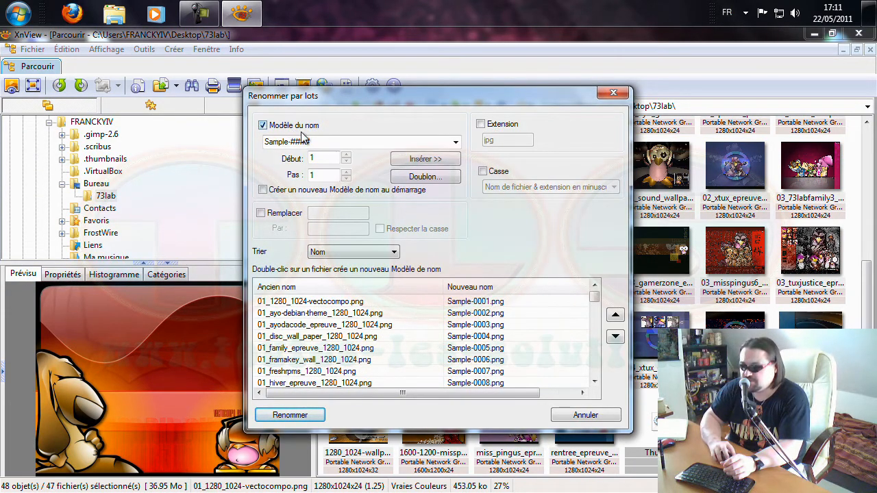
type("#")
left_click_drag(328, 142, 224, 136)
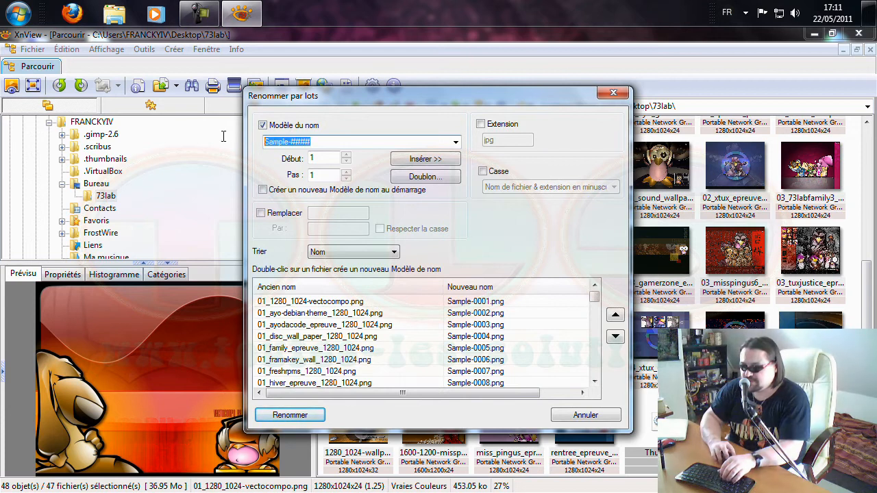
type("73")
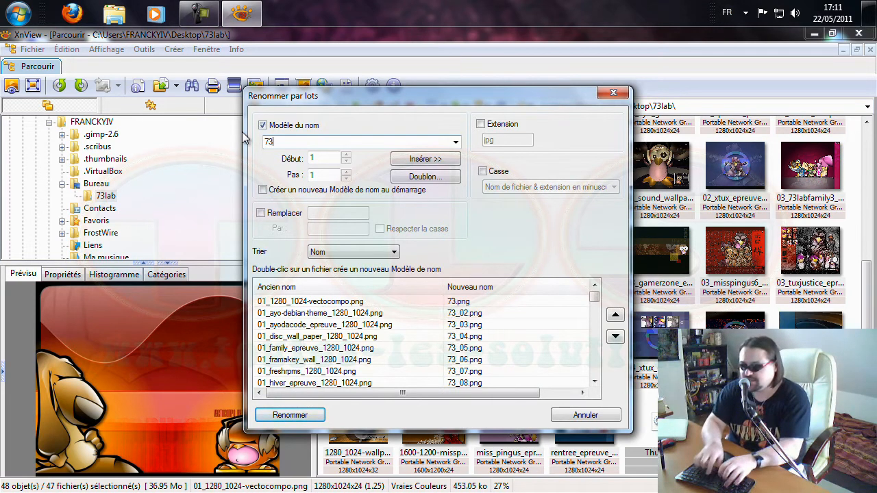
type("lab-")
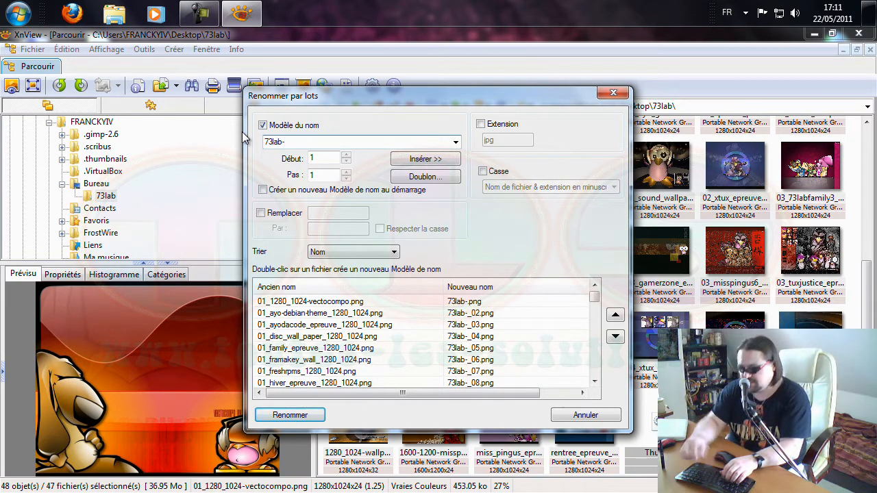
type("##")
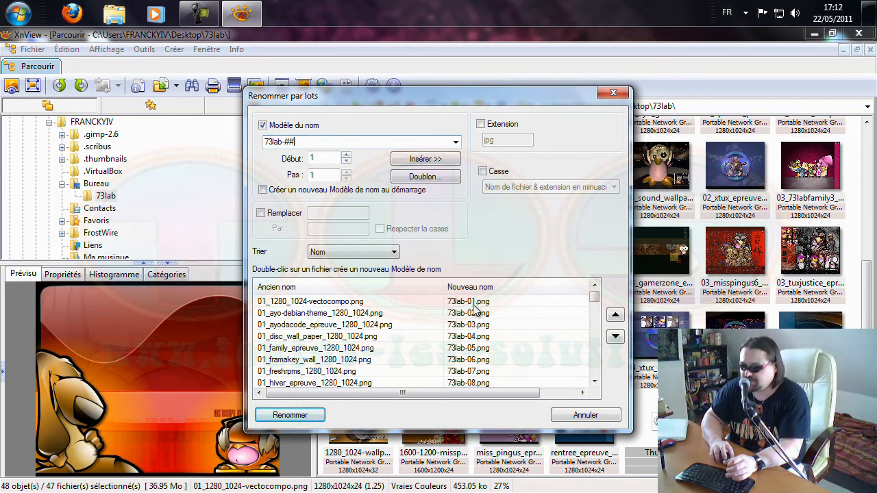
left_click(289, 416)
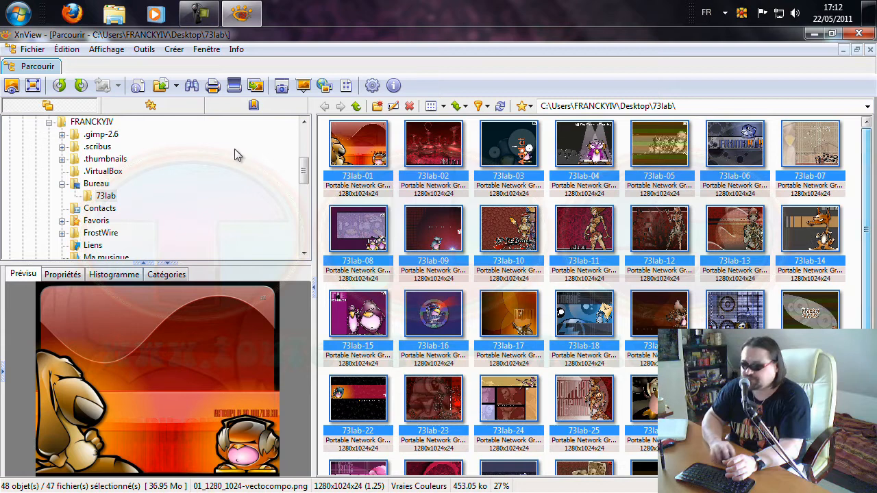
- Examine the slideshow settings for the selected images, including the transition effects, and cancel without launching it
left_click(147, 49)
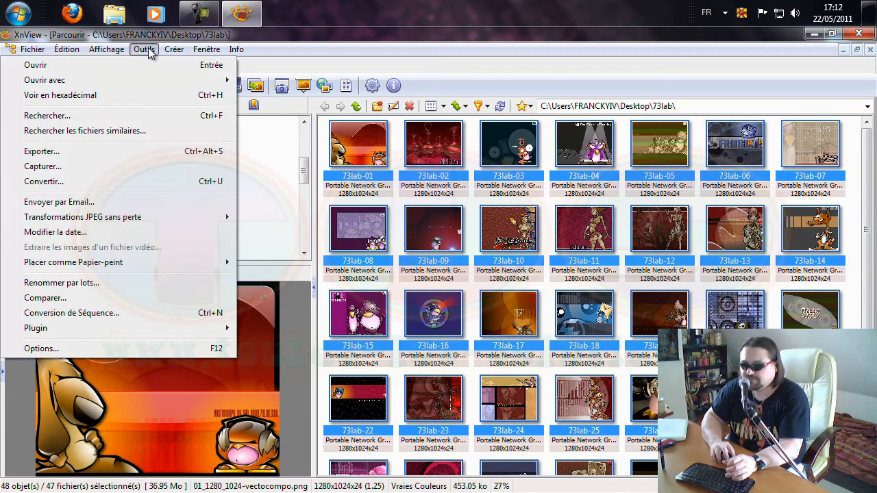
mouse_move(178, 52)
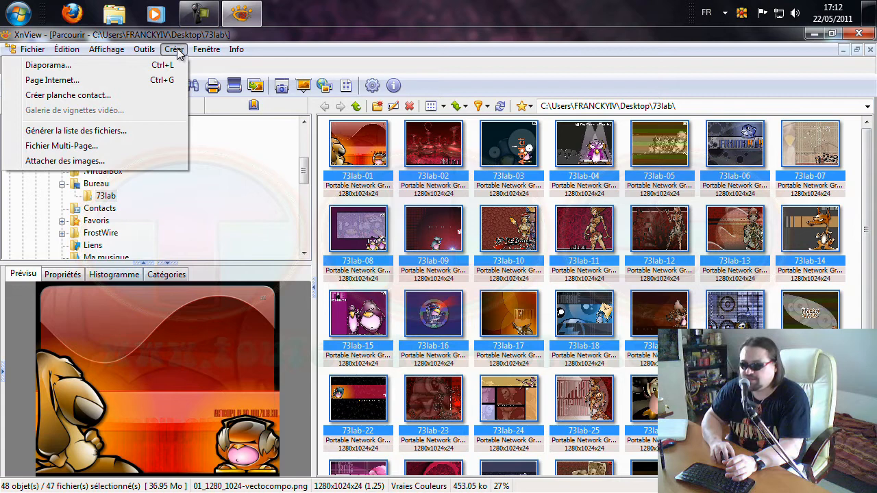
left_click(164, 65)
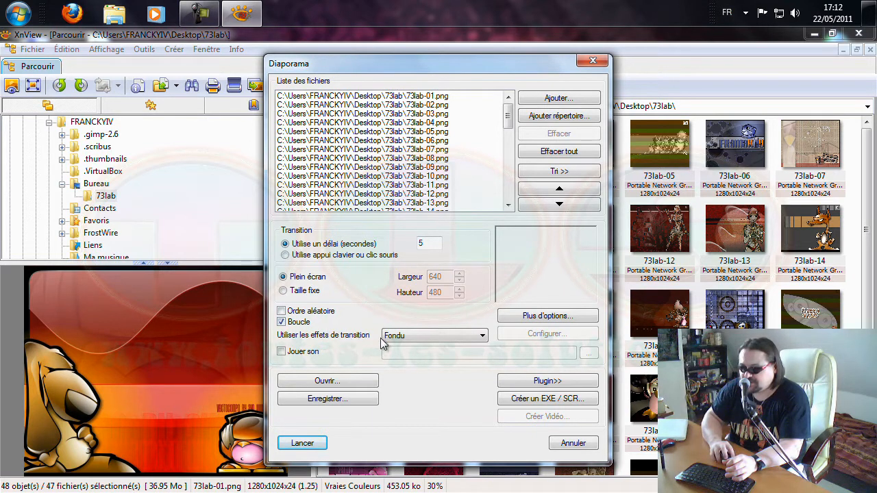
left_click(472, 340)
left_click(473, 338)
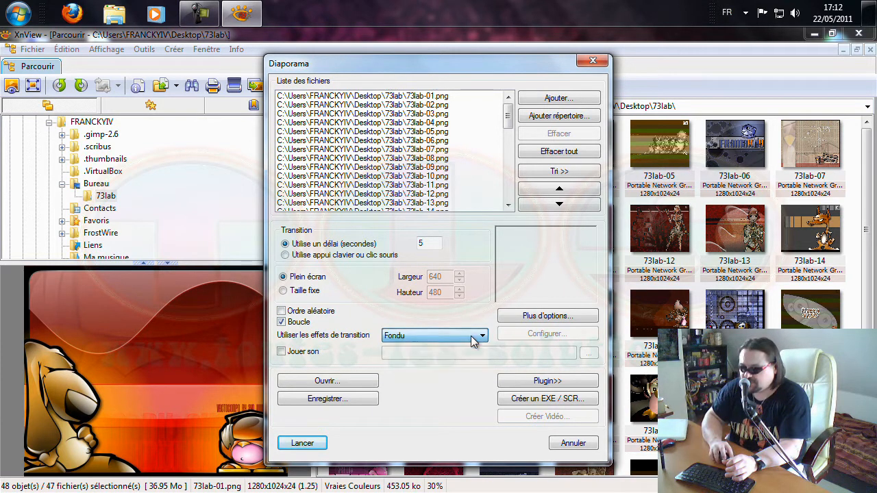
left_click(573, 444)
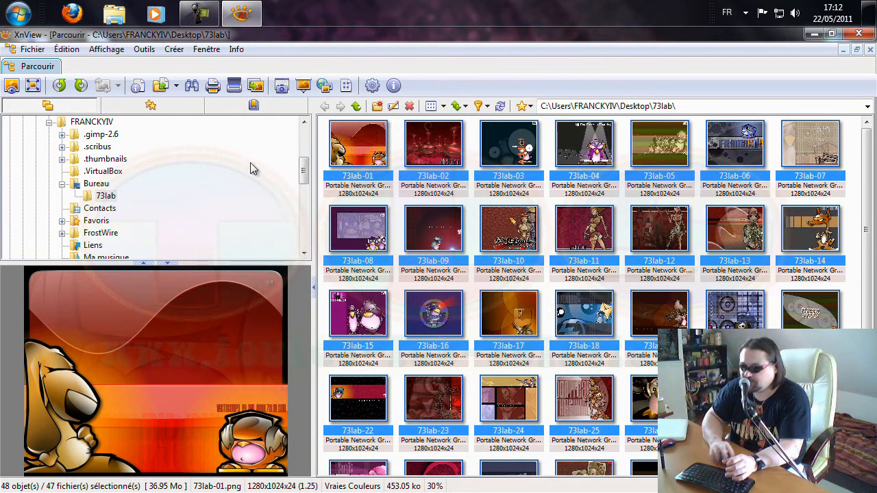
- Examine the web page creation settings for the selected images and cancel without creating the pages
left_click(175, 50)
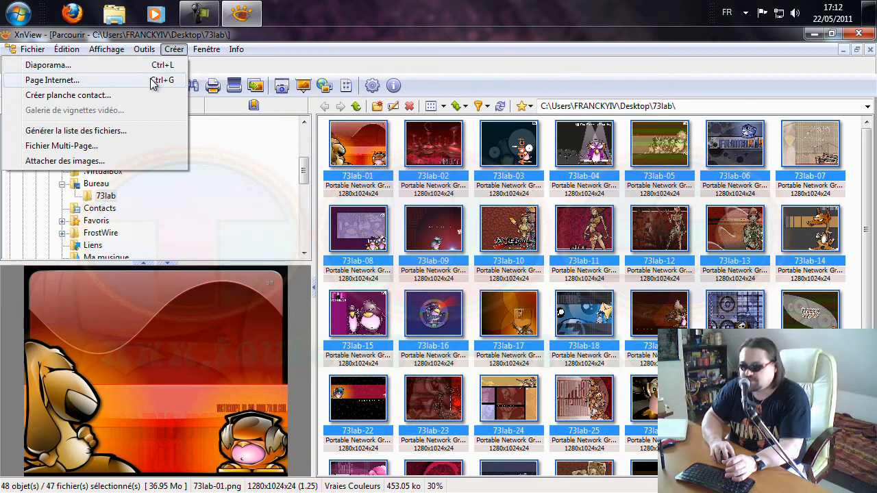
left_click(161, 80)
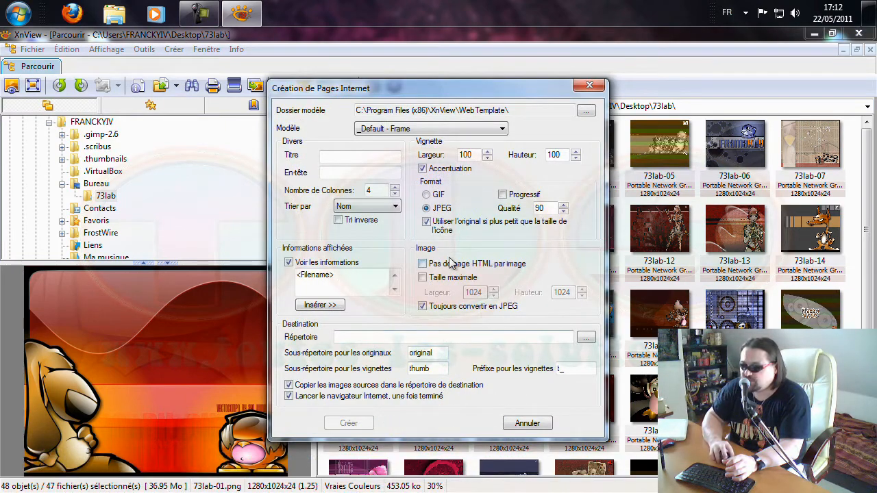
left_click_drag(449, 95, 455, 74)
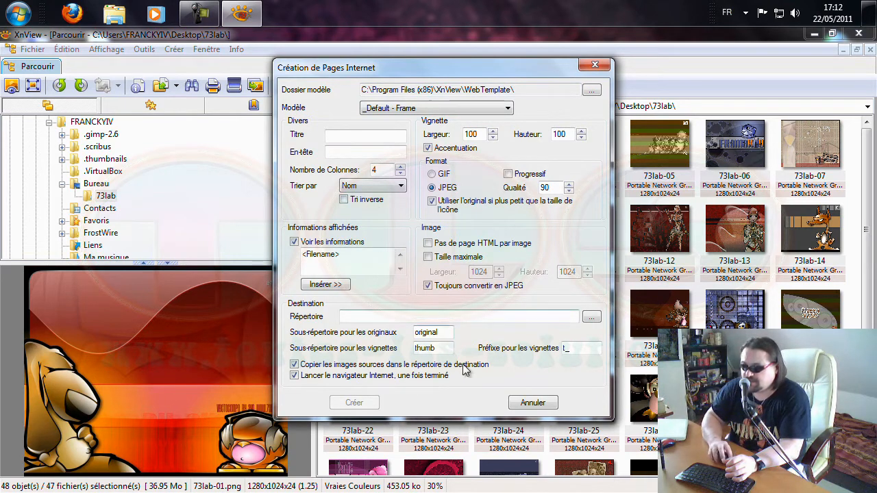
left_click(532, 403)
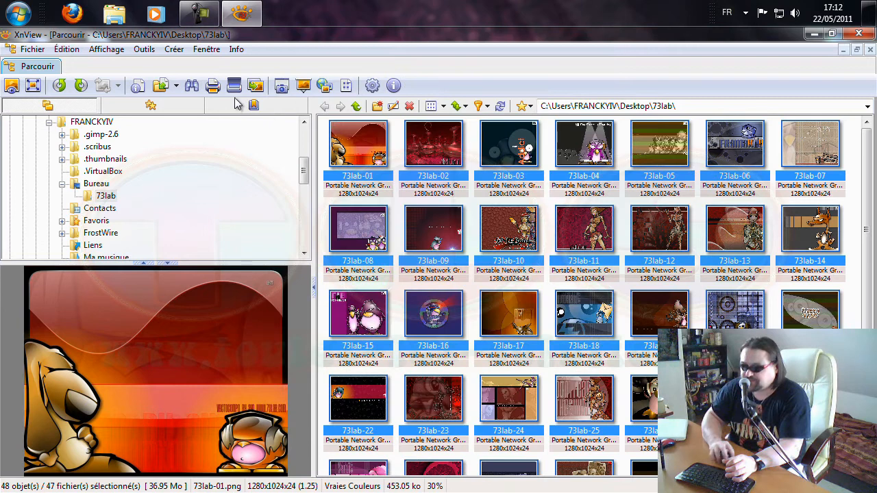
- Create contact sheets of the selected images on 1280 x 1024 pixel pages with four columns and four rows
left_click(179, 54)
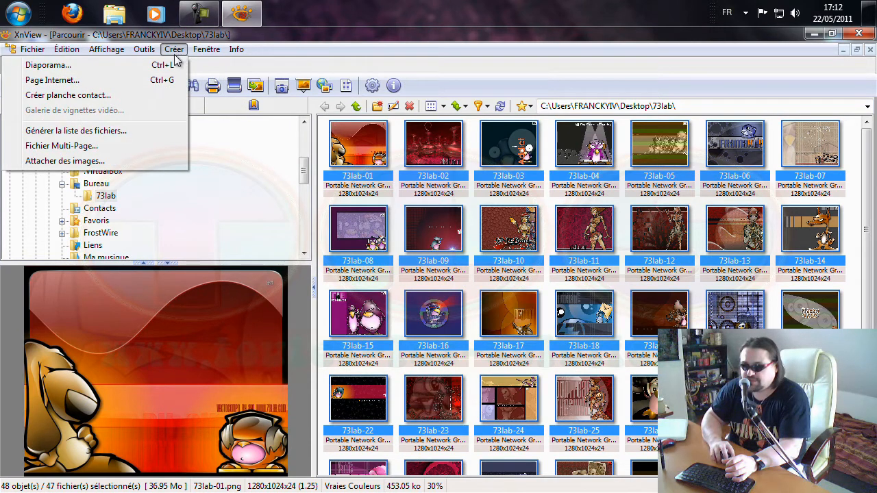
left_click(137, 97)
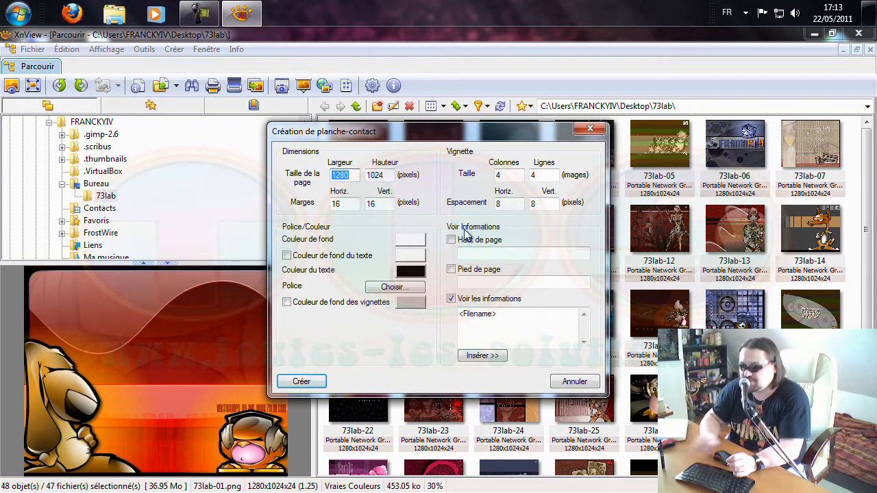
left_click(307, 384)
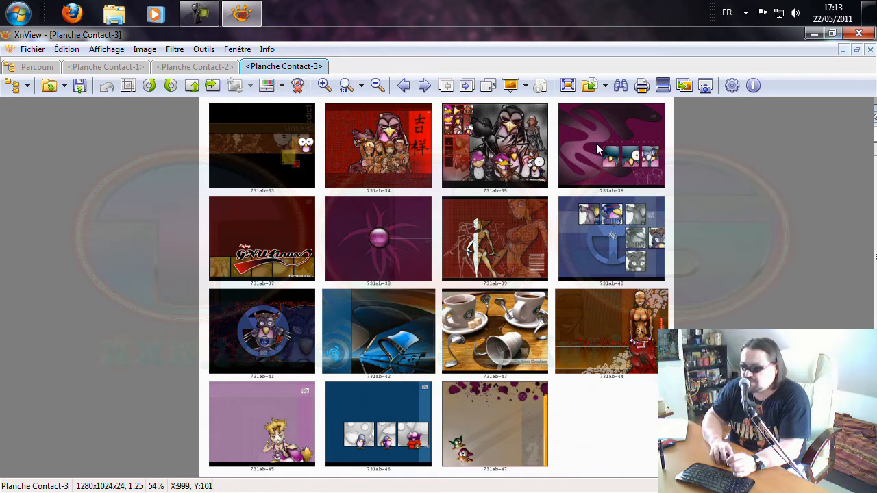
- Close all three generated contact sheets without saving their changes and return to the image browser
middle_click(296, 67)
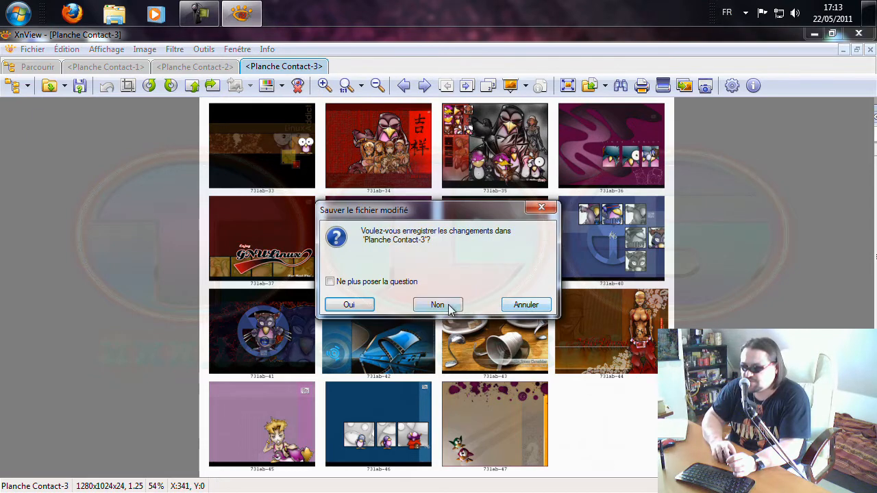
left_click(438, 303)
middle_click(218, 67)
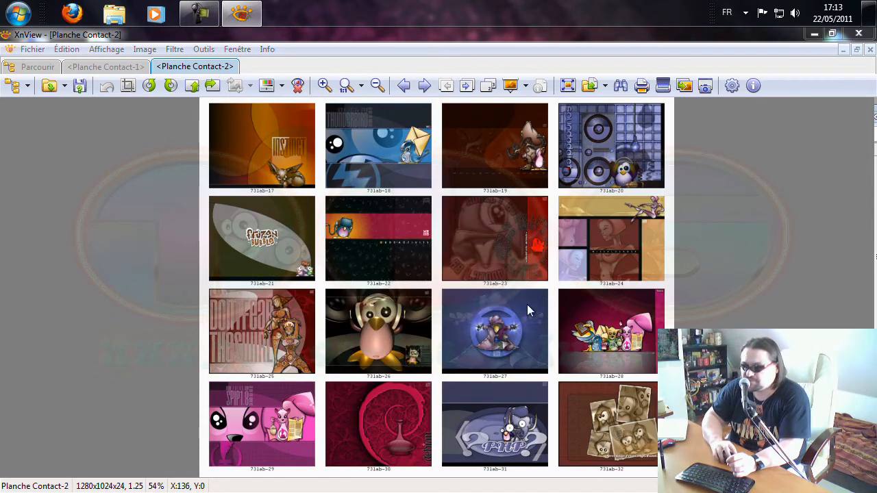
left_click(436, 304)
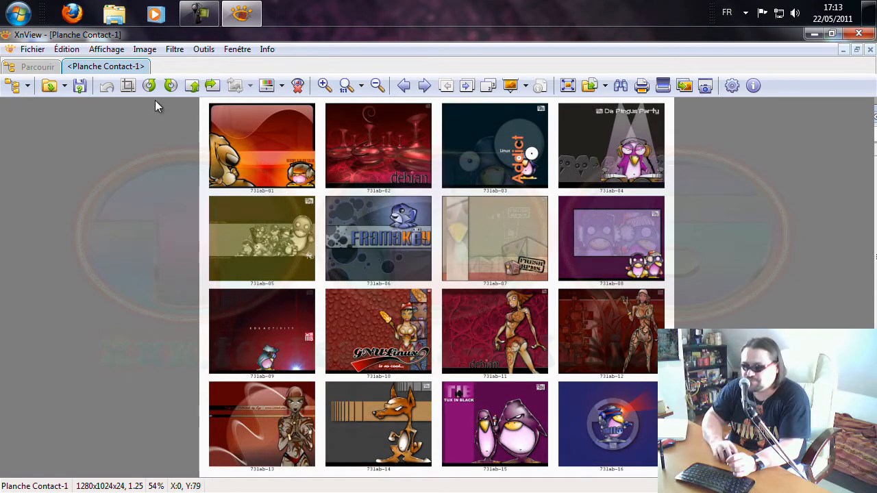
middle_click(126, 69)
left_click(437, 305)
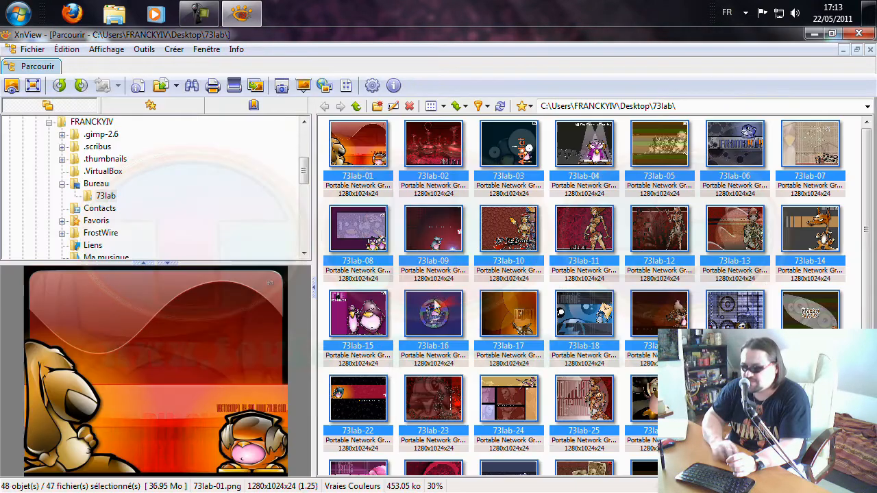
- Generate a file list of the selected images with file, size, type, date, properties and description, view the text listing and close it
left_click(174, 50)
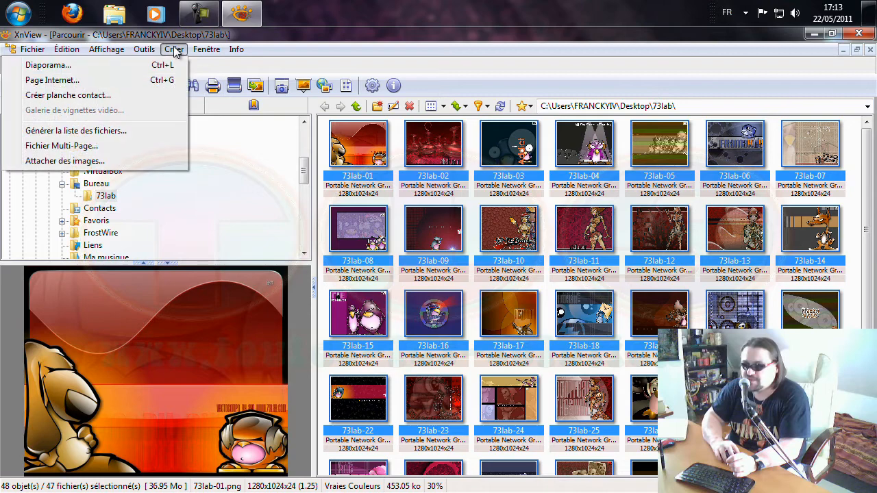
left_click(146, 130)
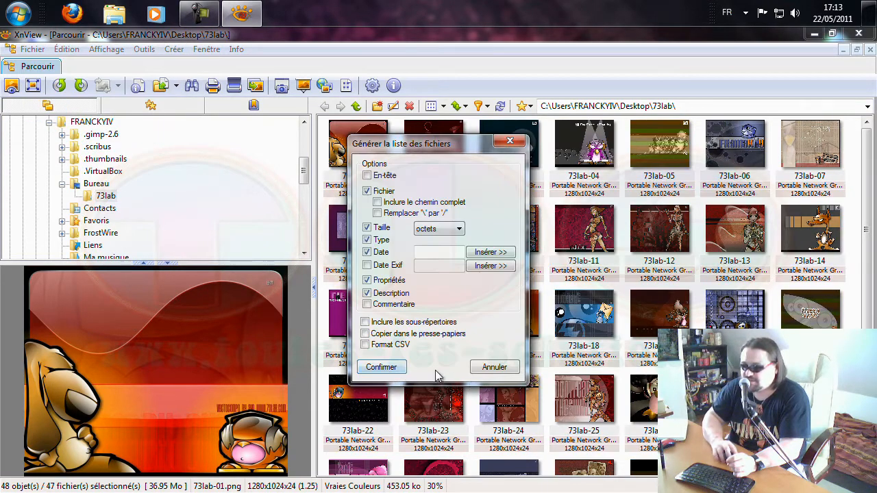
left_click(389, 368)
left_click_drag(657, 86, 440, 48)
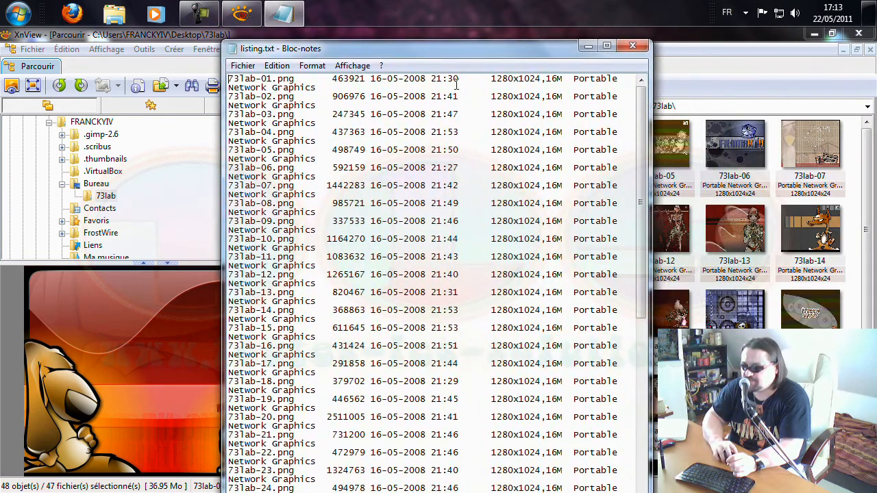
left_click(632, 46)
- Examine the multi-page file creation settings for the selected images and cancel without creating the file
left_click(175, 51)
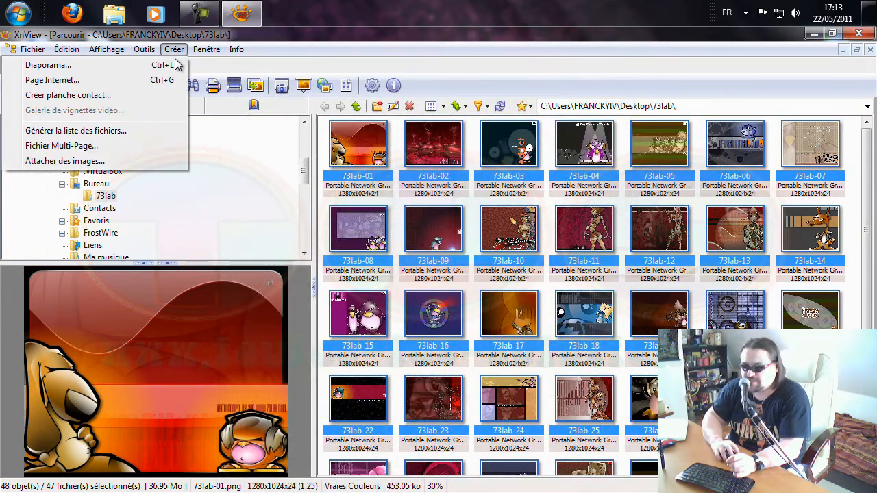
left_click(155, 147)
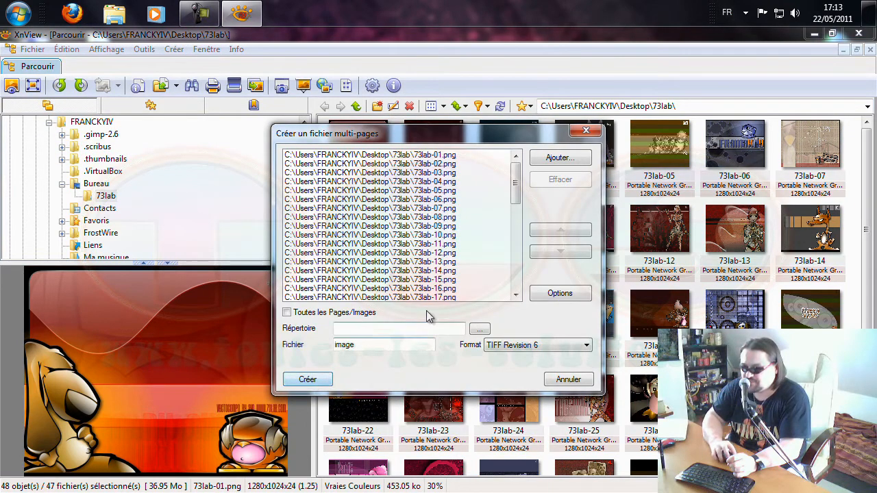
left_click(572, 380)
- Examine the options for joining the selected images into one image collection and cancel without creating it
left_click(174, 49)
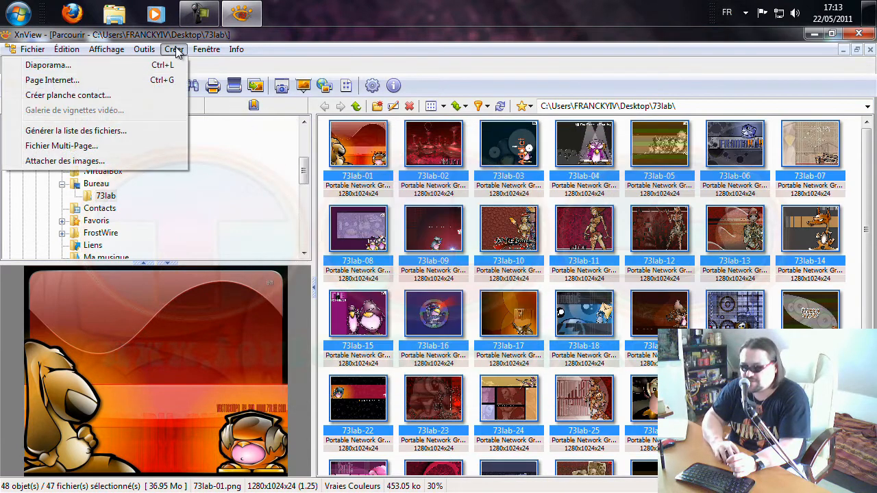
left_click(138, 161)
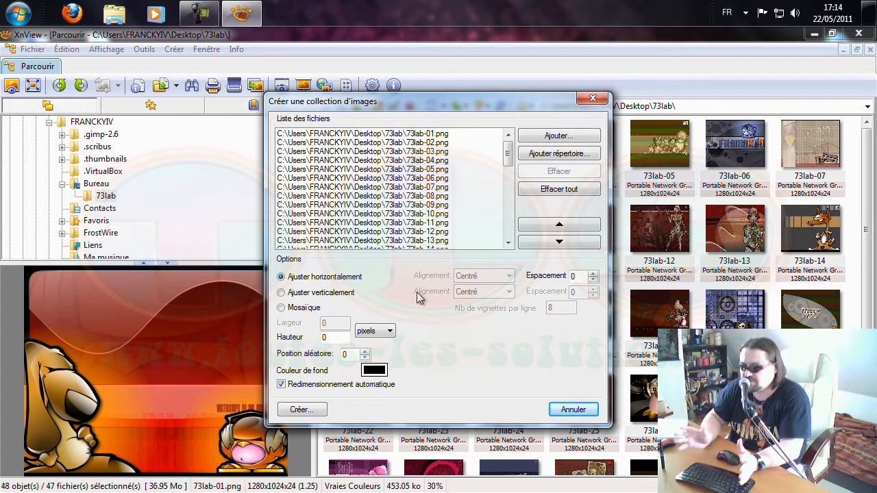
left_click(572, 409)
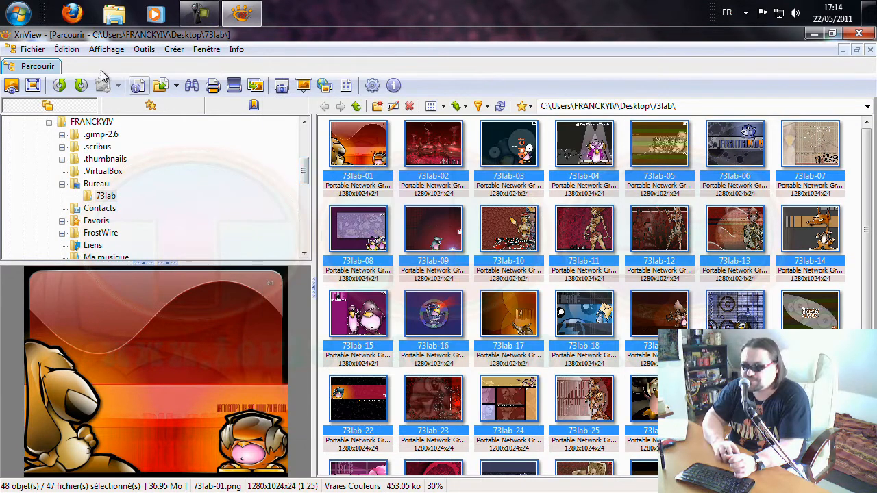
- Quit XnView and return to the desktop
left_click(32, 49)
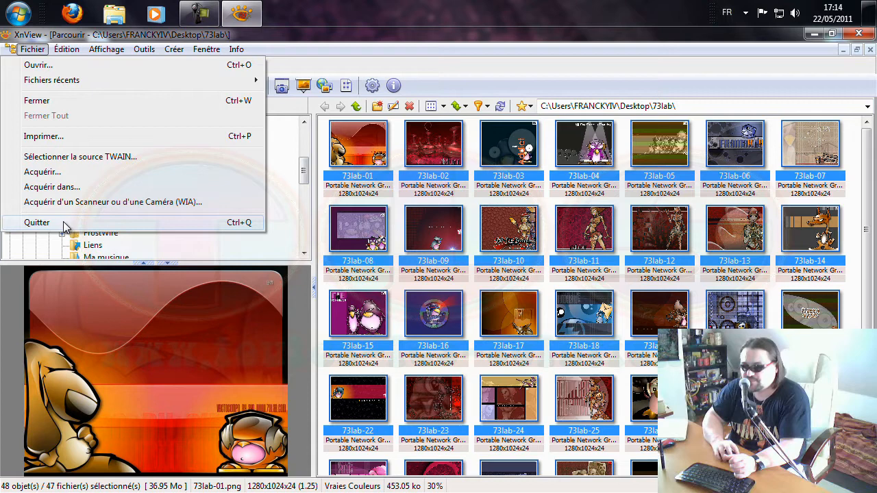
left_click(66, 224)
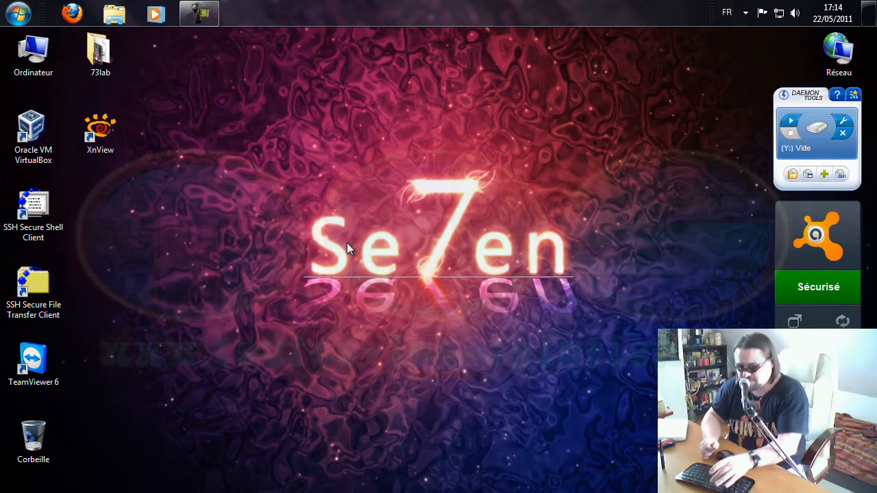